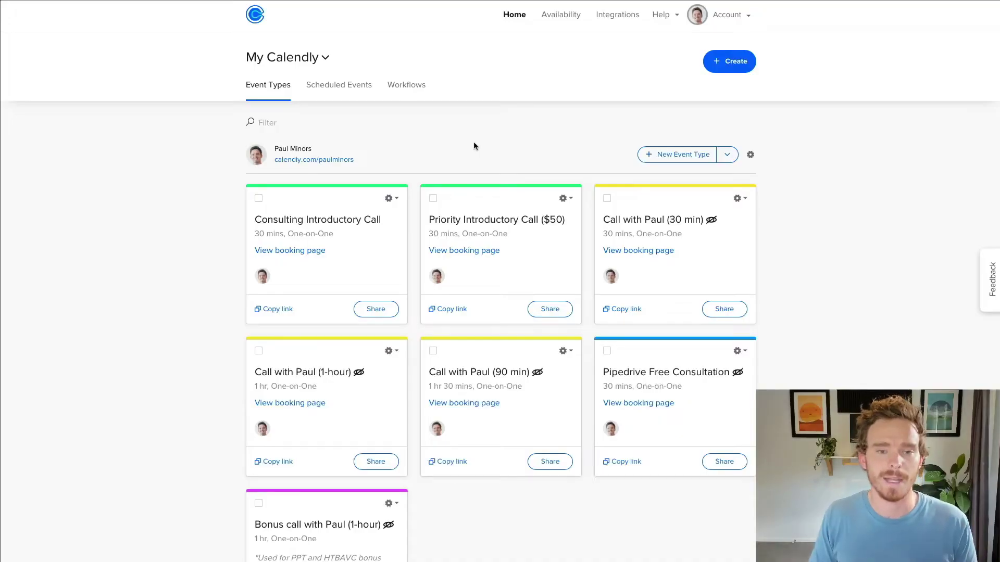
- Look through the Create menu and scroll the event types page without creating anything
left_click(732, 61)
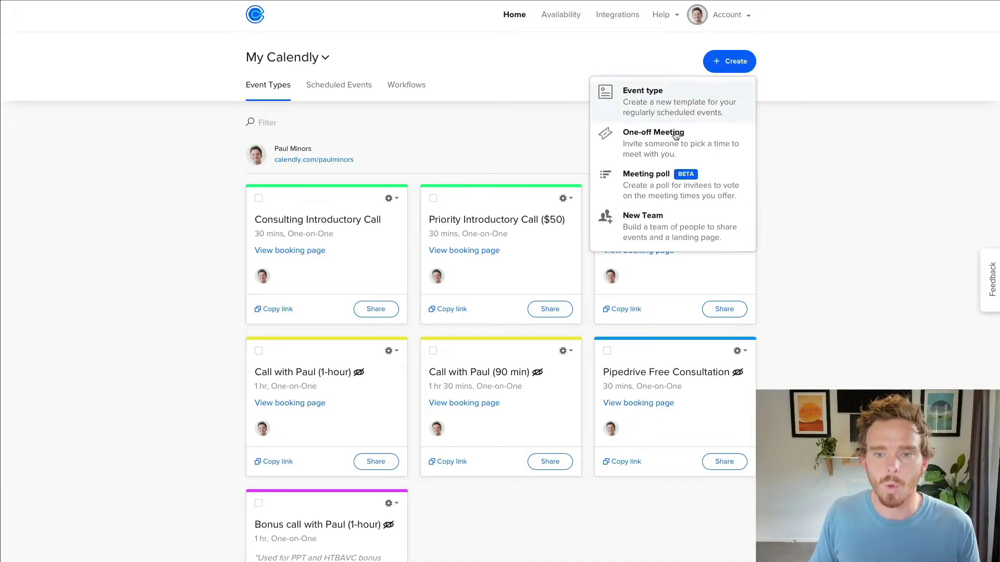
left_click(502, 138)
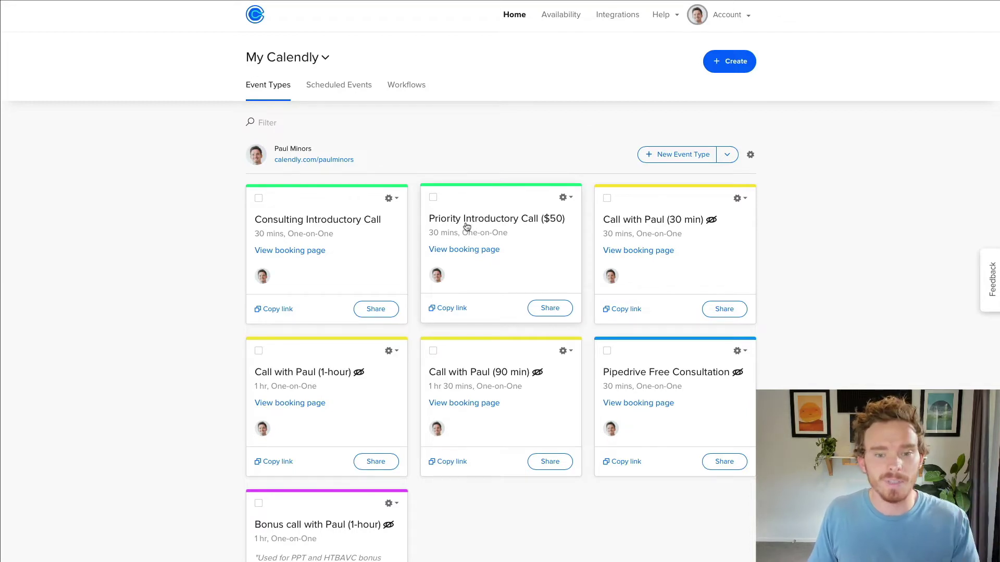
scroll(471, 224, "down", 3)
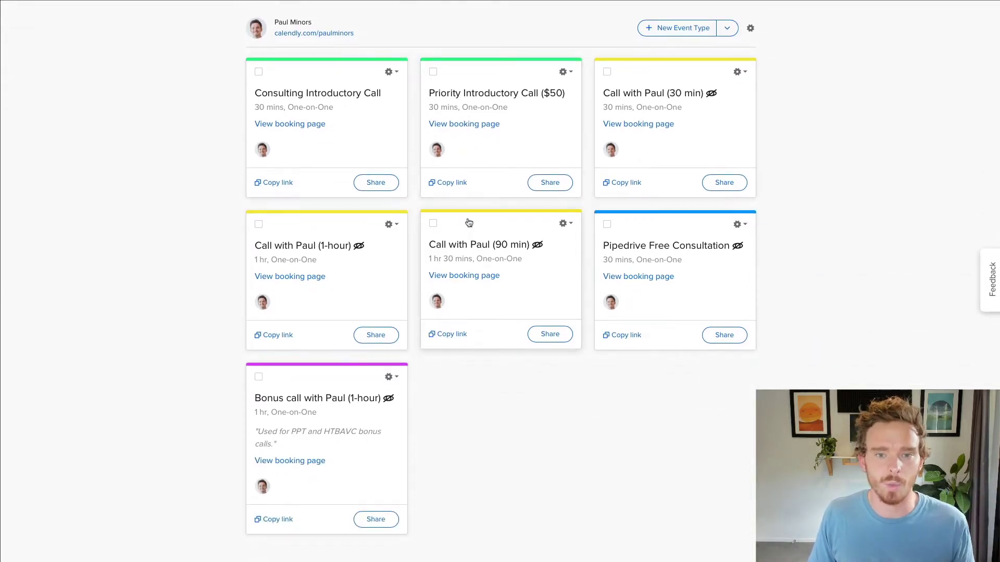
scroll(467, 224, "up", 1)
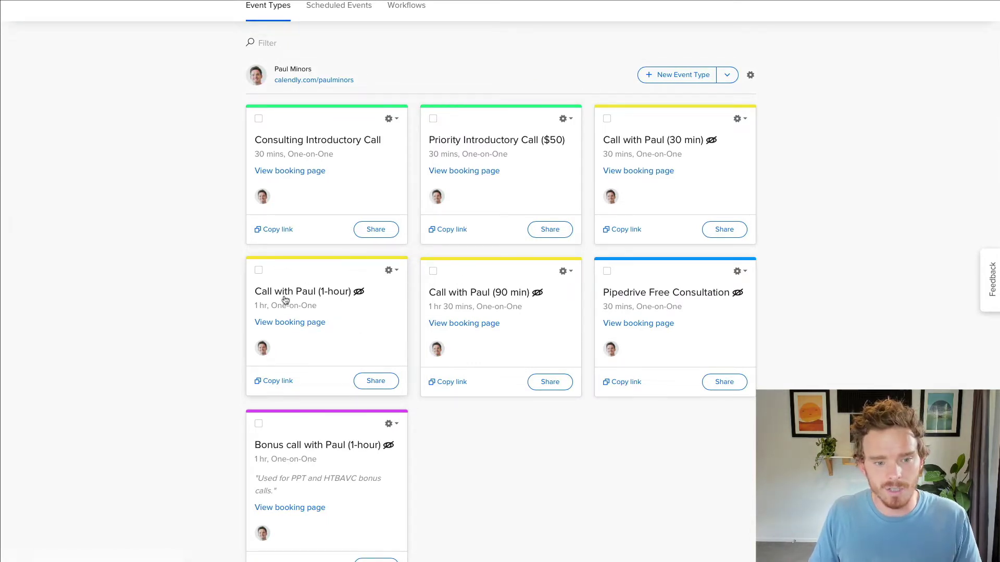
scroll(356, 309, "up", 1)
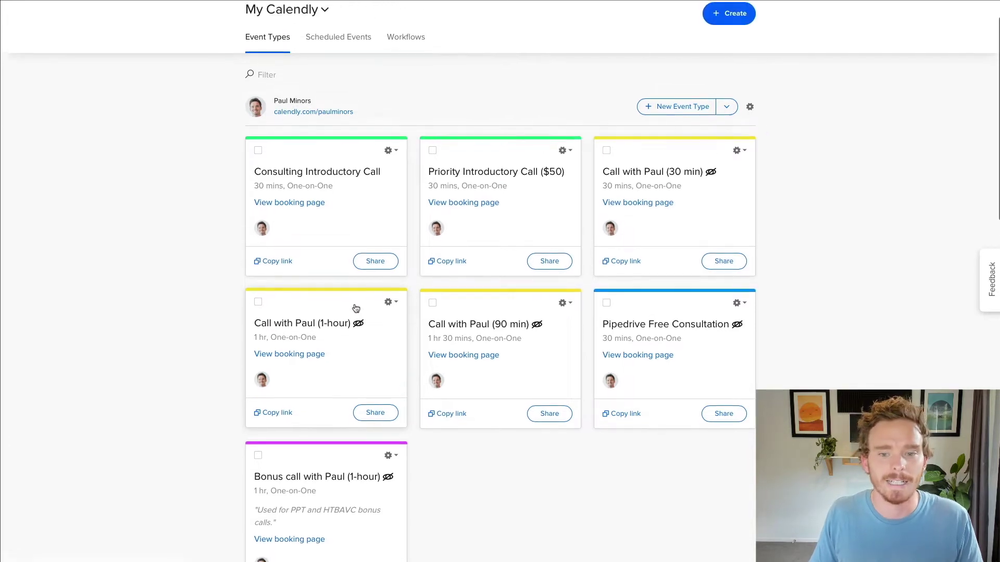
scroll(506, 343, "up", 1)
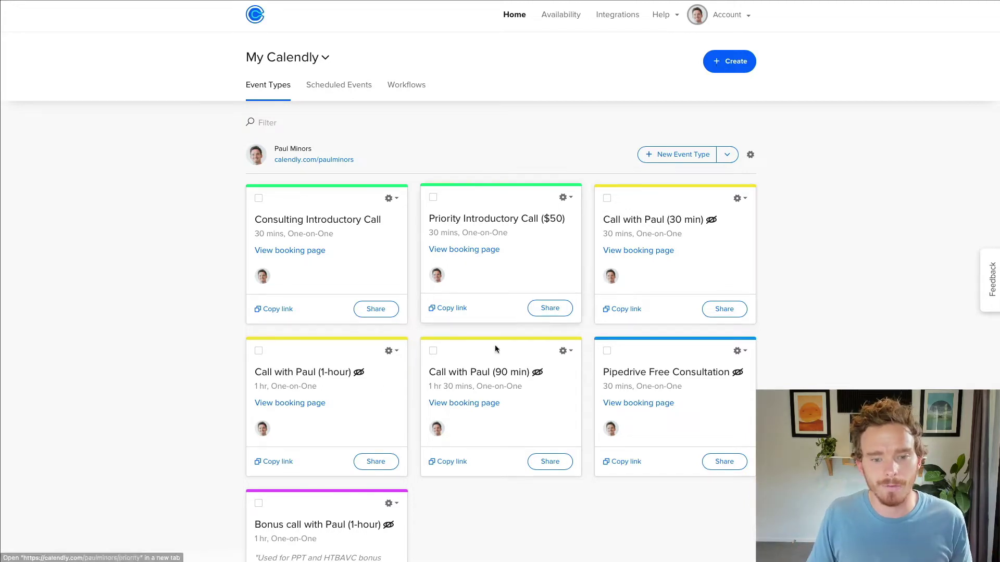
- Start a new one-off meeting with a 1-hour duration
left_click(714, 66)
left_click(666, 143)
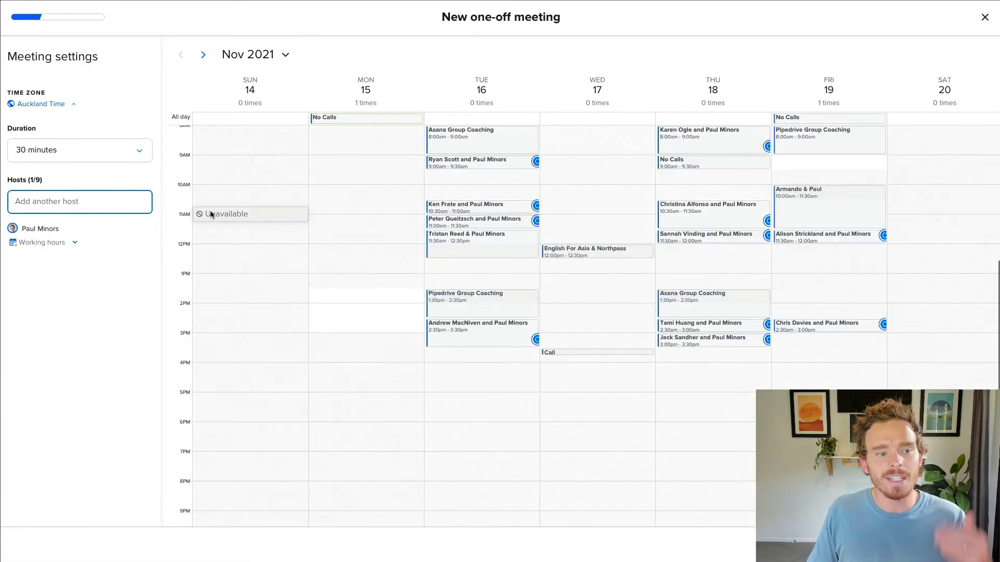
left_click(79, 157)
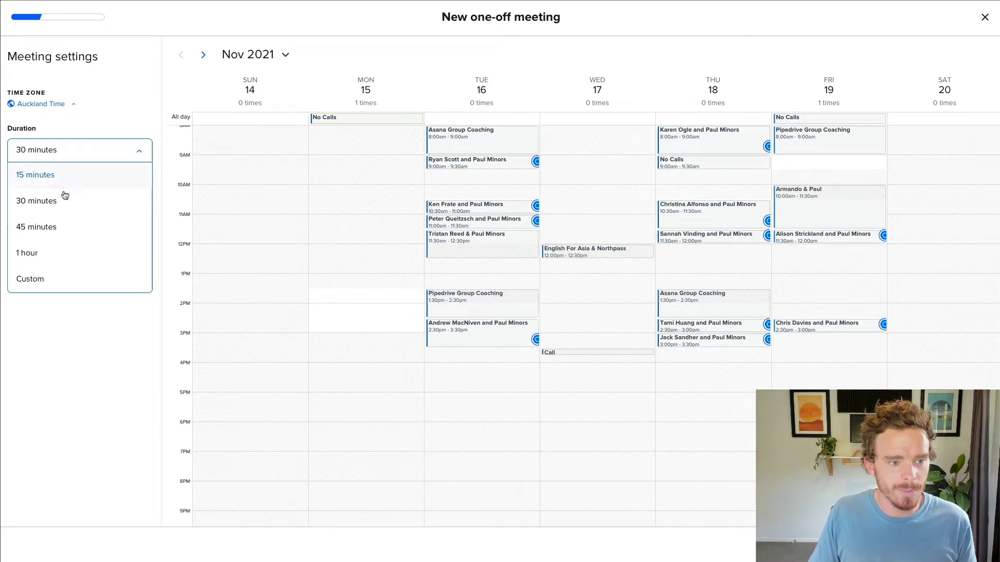
left_click(411, 235)
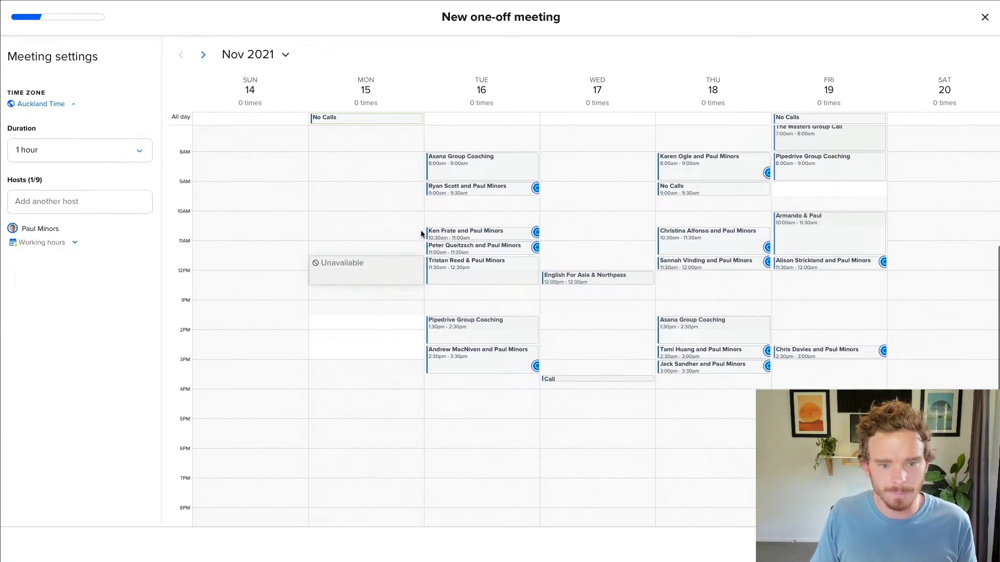
- Offer Wed 17 Nov 1–2pm and 2–3pm plus Fri 19 Nov 1–2pm, leaving hosts and time zone unchanged
left_click(601, 358)
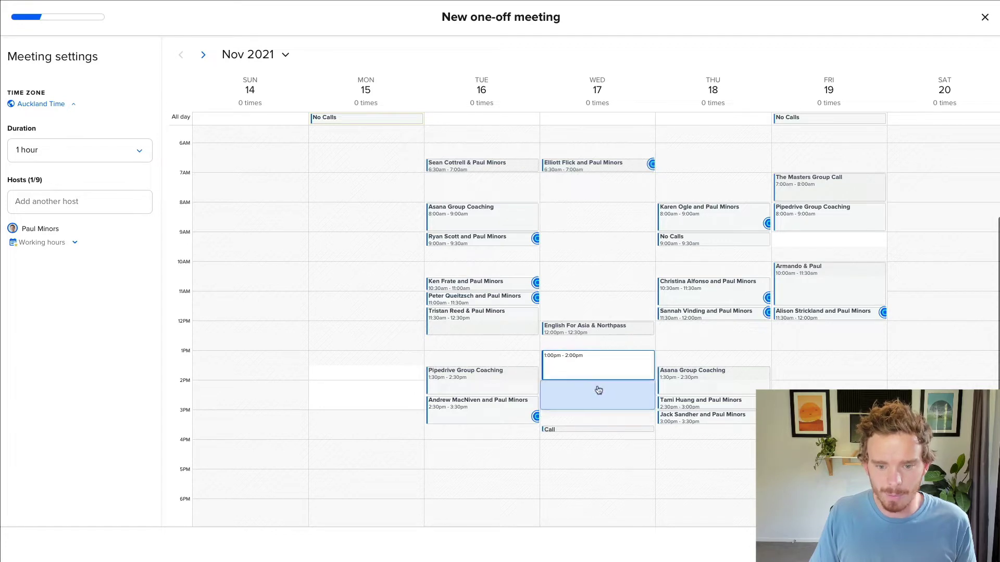
left_click(599, 392)
left_click(809, 362)
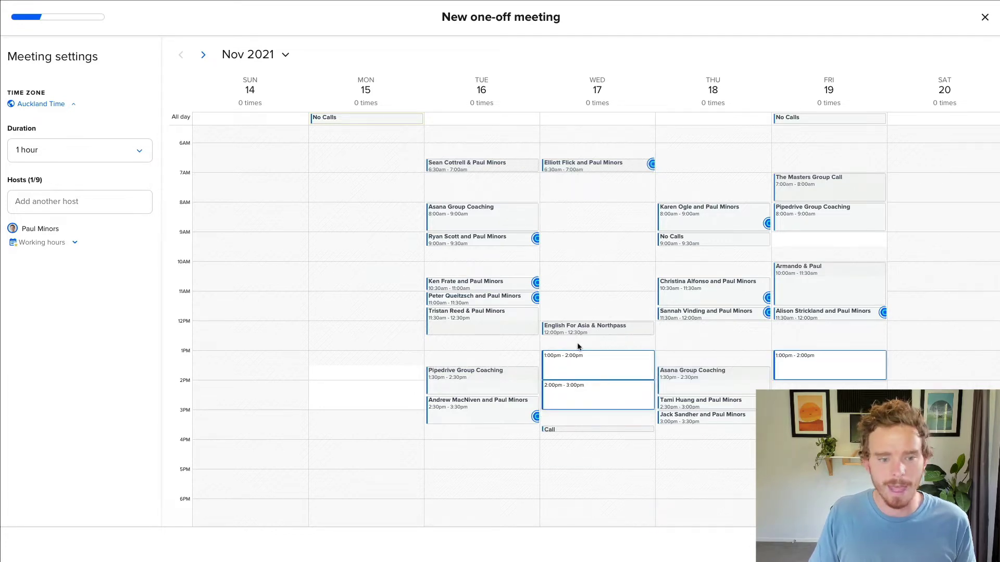
left_click(127, 204)
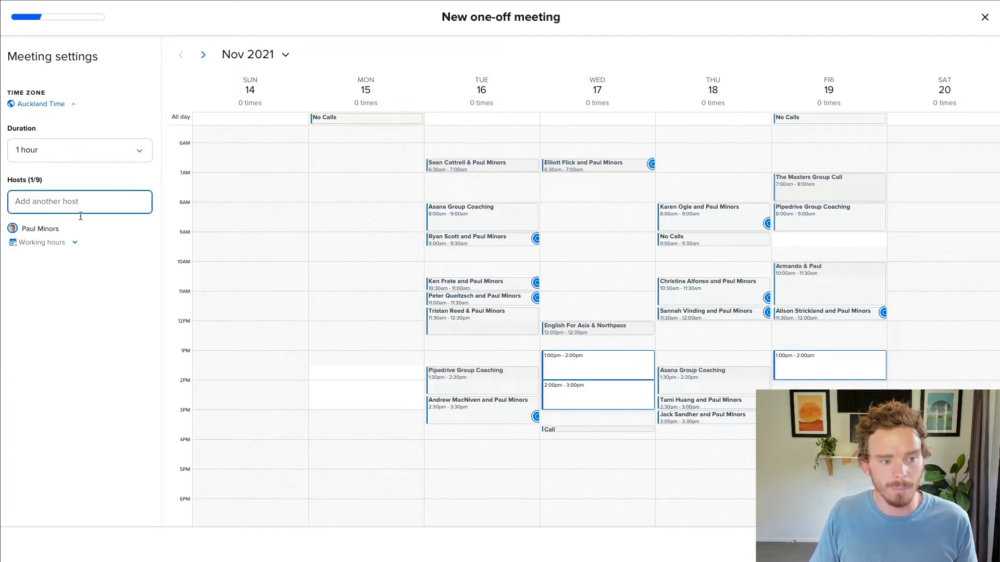
left_click(40, 105)
left_click(121, 94)
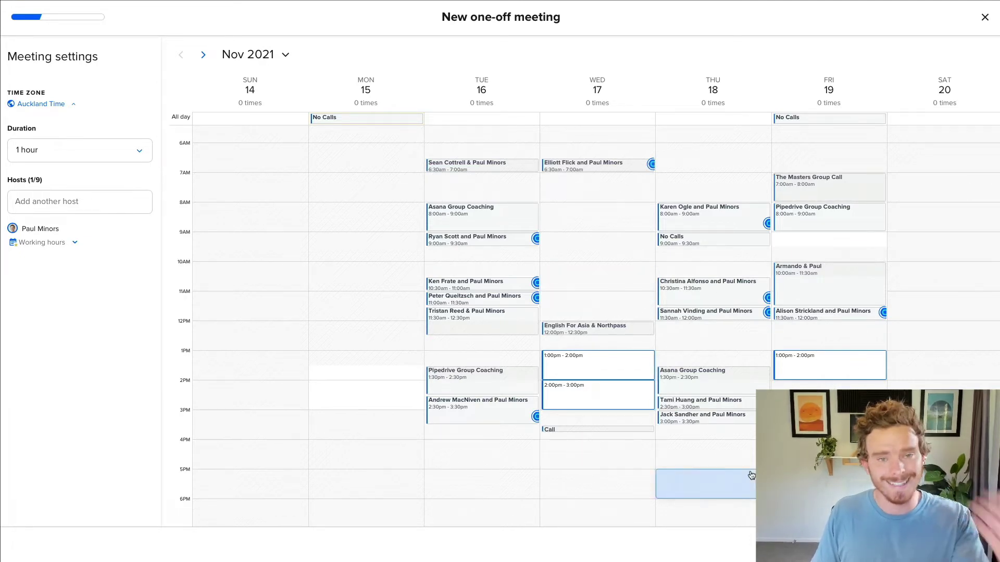
- Name the meeting 'Meeting to discus ABC' and set Zoom as its location
left_click(957, 544)
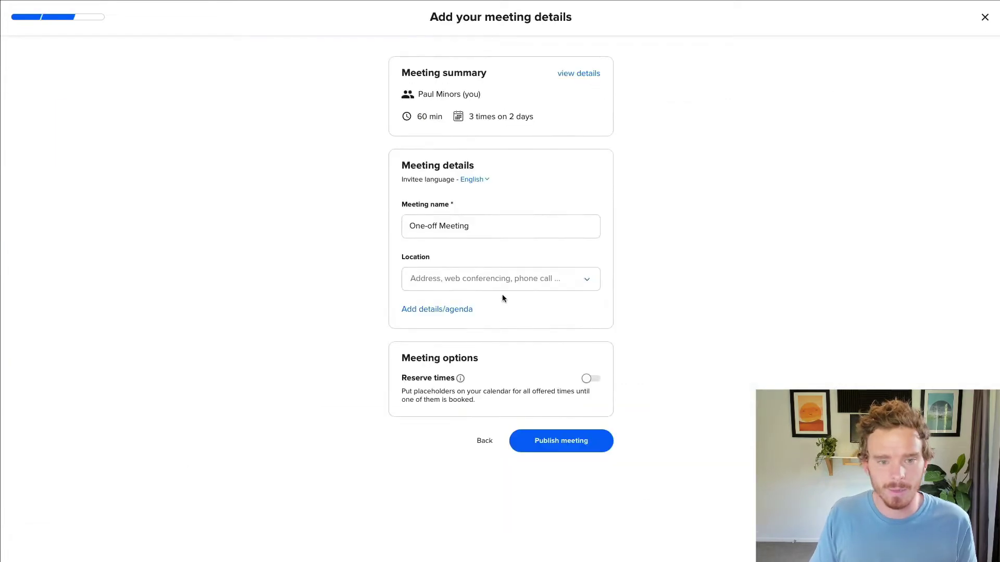
triple_click(464, 229)
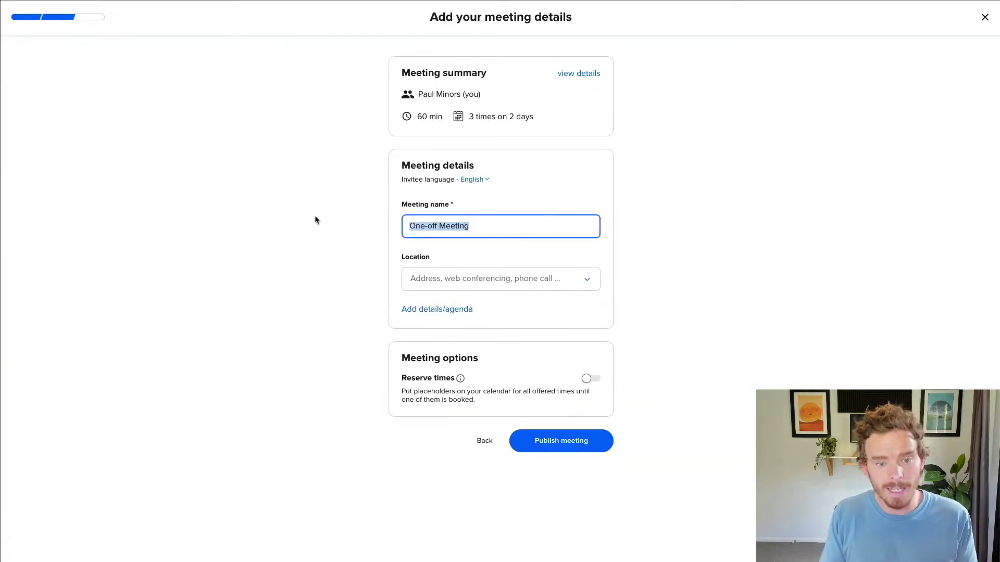
type("ME")
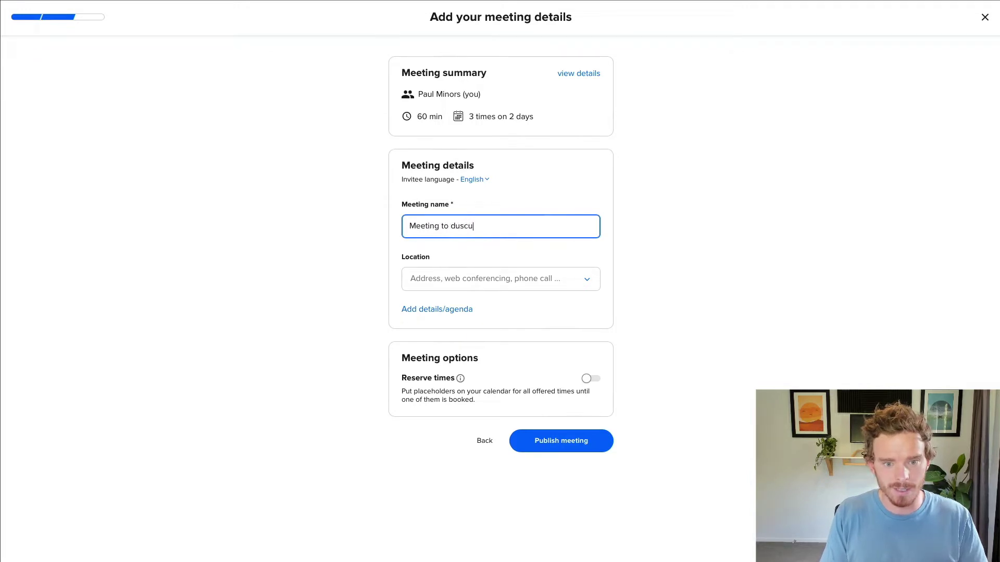
key("BackSpace")
key("BackSpace")
key("BackSpace")
key("BackSpace")
key("BackSpace")
key("BackSpace")
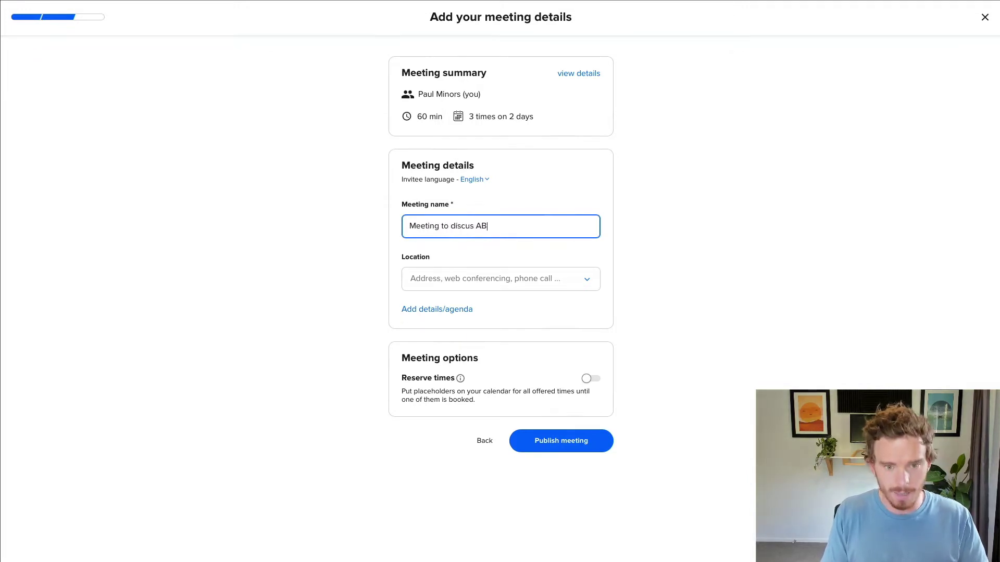
left_click(474, 280)
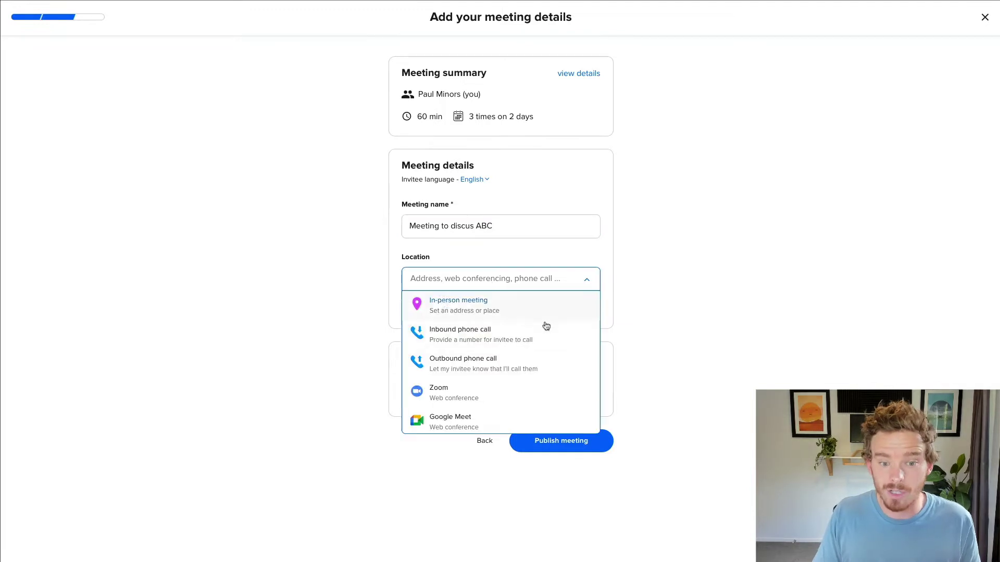
scroll(500, 371, "down", 1)
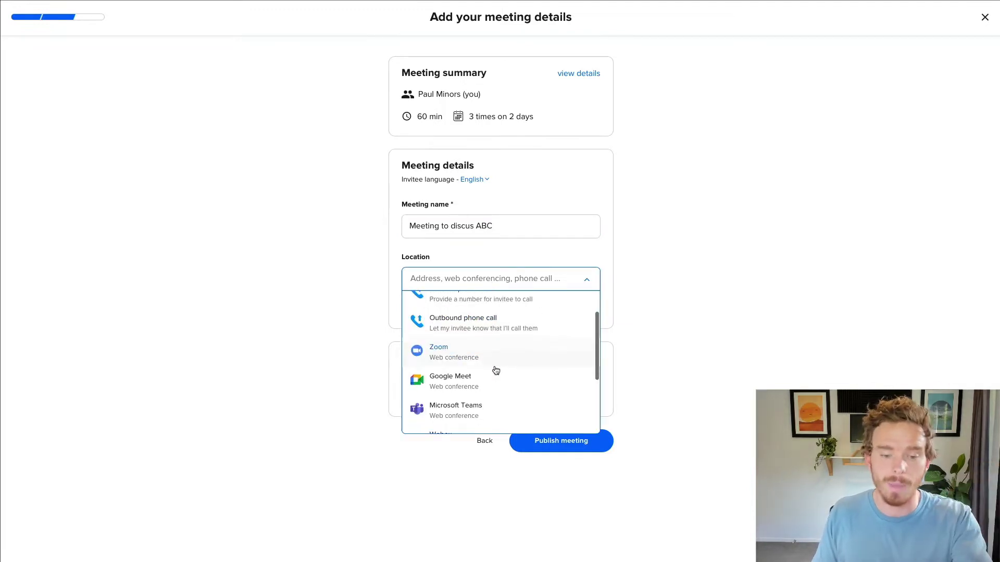
left_click(484, 359)
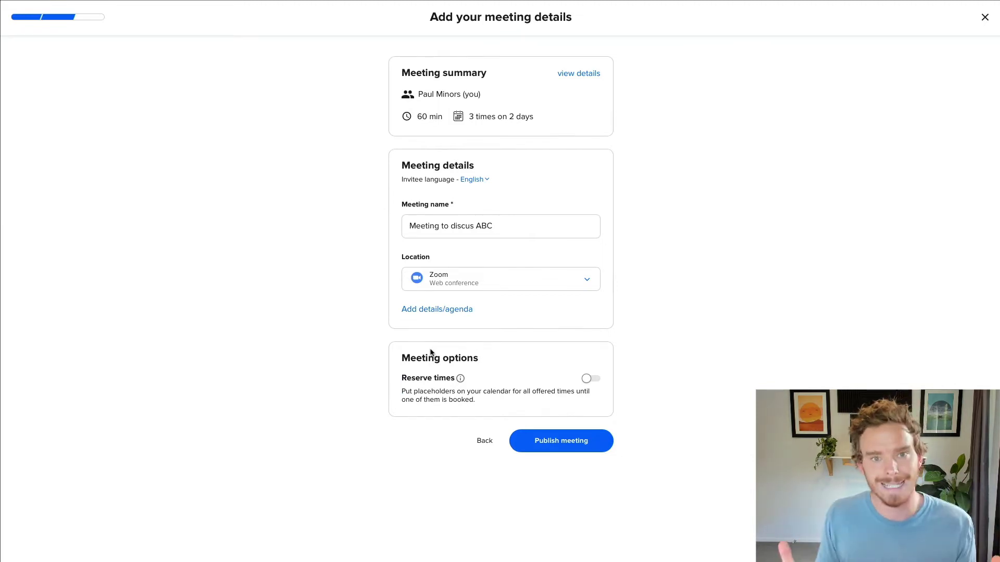
- Add a pasted lorem-ipsum agenda and reserve the offered times on the calendar
left_click(442, 311)
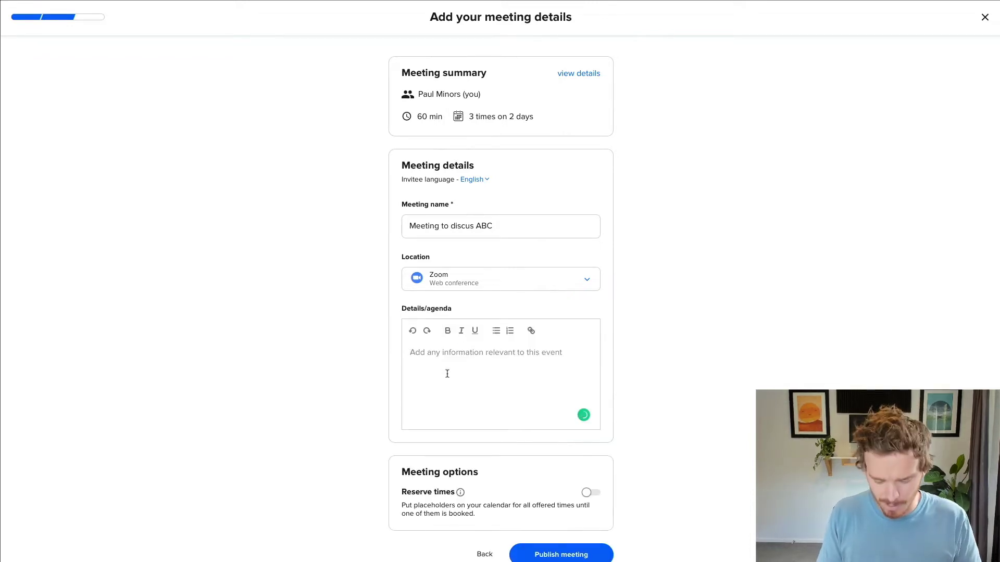
type("\"Lorem ipsum dolor sit amet, consectetur adipiscing elit, sed do eiusmod tempor incididunt ut labore et dolore magna aliqua. Ut enim ad minim veniam, quis nostrud exercitation ullamco laboris nisi ut aliquip ex ea commodo consequat. Duis aute irure dolor in reprehenderit in voluptate velit esse cillum dolore eu fugiat nulla pariatur. Excepteur sint occaecat cupidatat non proident, sunt in culpa qui officia deserunt mollit anim id est laborum.\"")
scroll(457, 367, "down", 2)
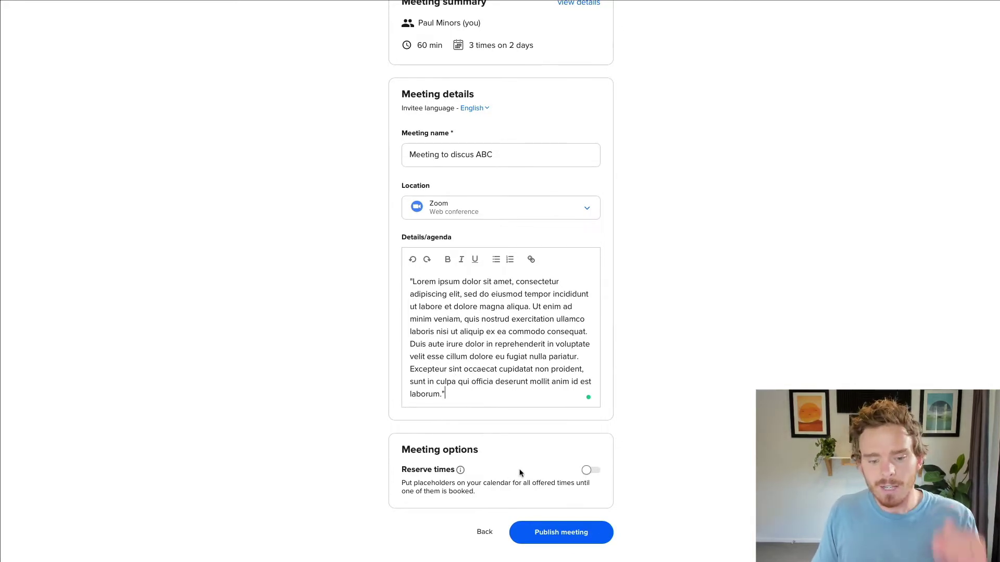
left_click(587, 471)
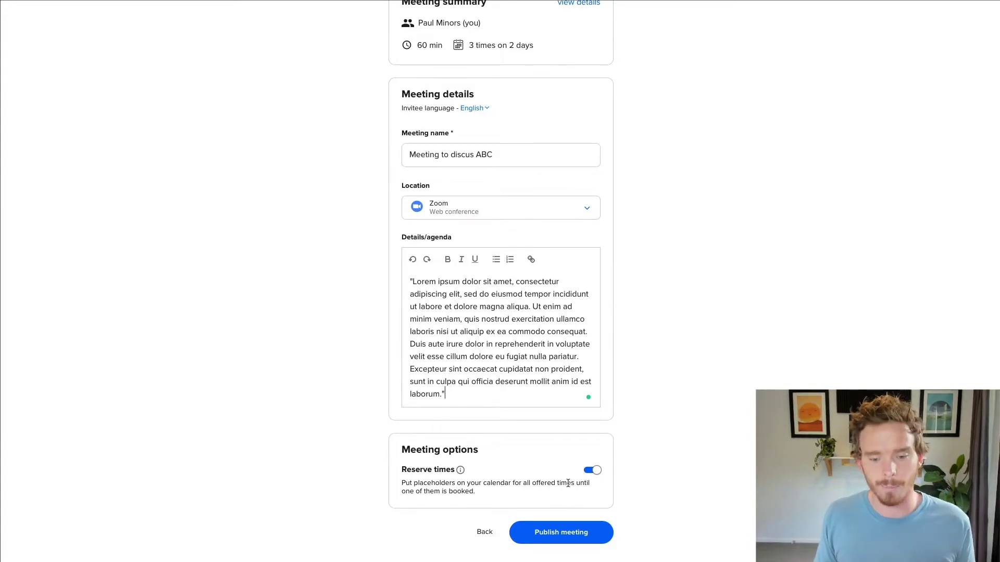
- Review the offered times in the meeting summary and publish the meeting
scroll(567, 486, "up", 2)
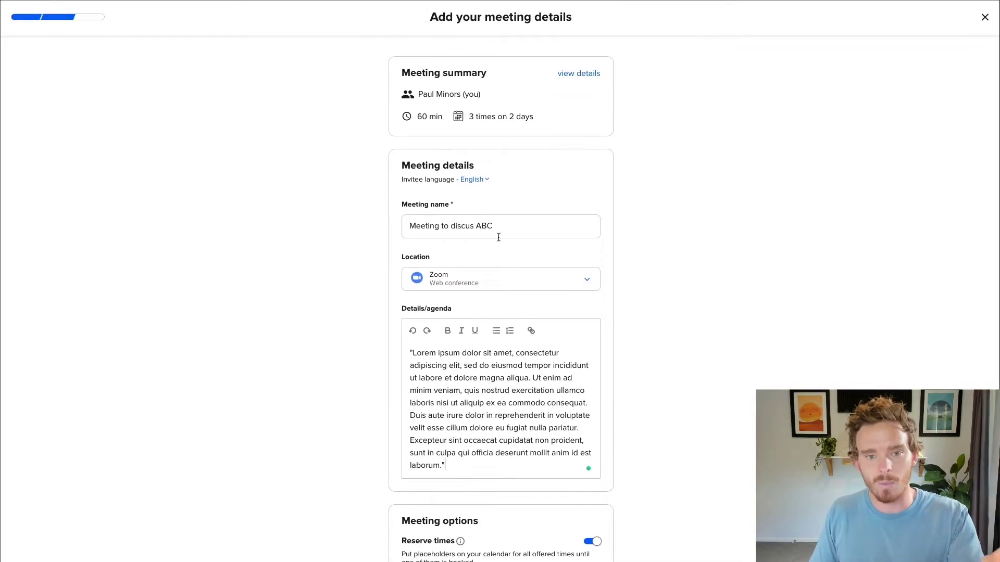
left_click(564, 74)
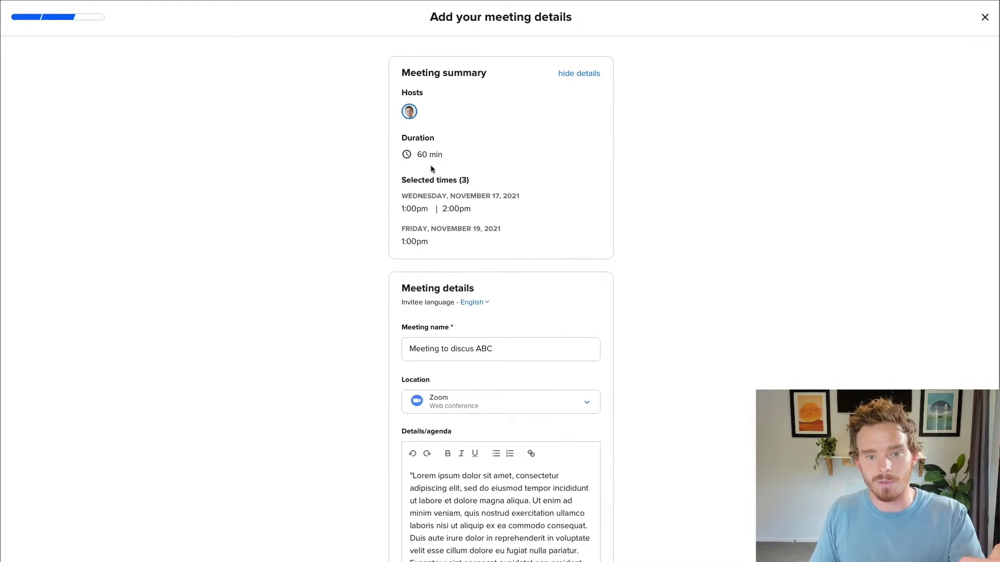
scroll(443, 255, "down", 4)
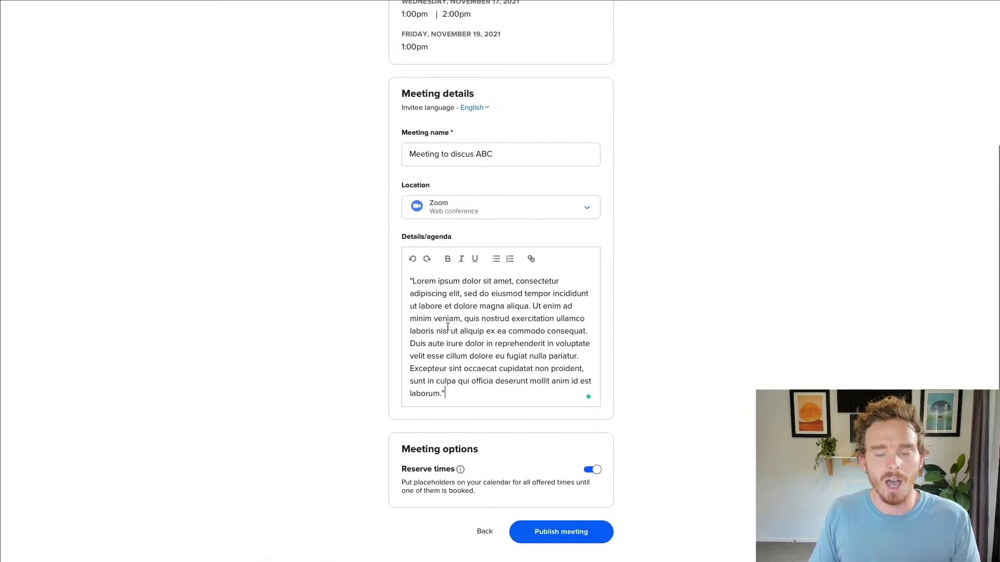
scroll(425, 446, "up", 4)
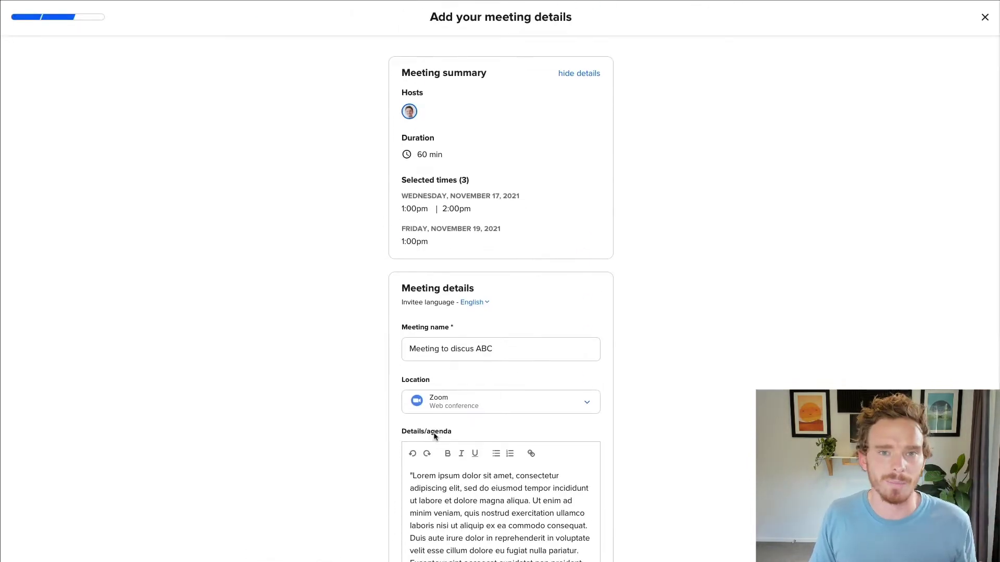
scroll(435, 442, "down", 4)
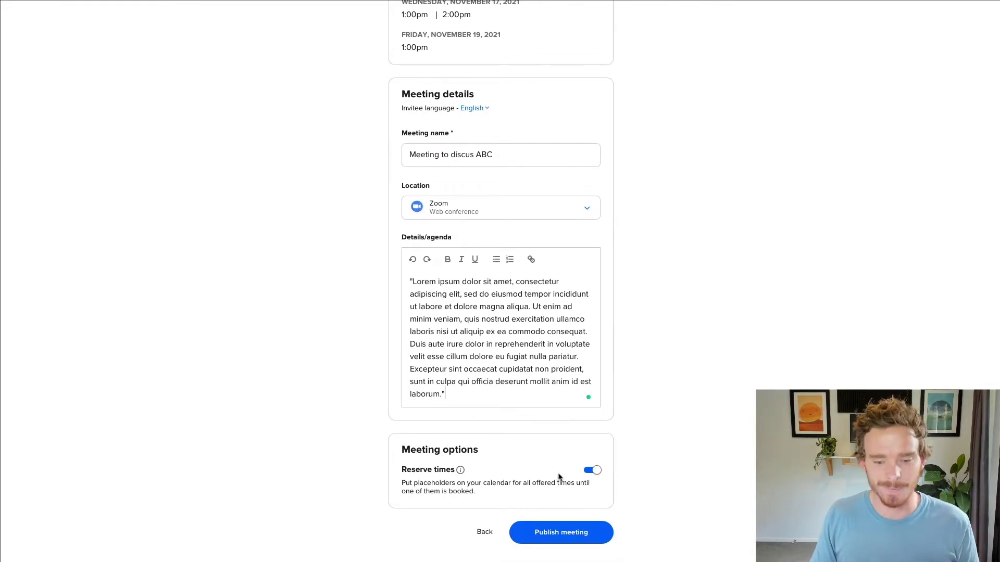
left_click(577, 534)
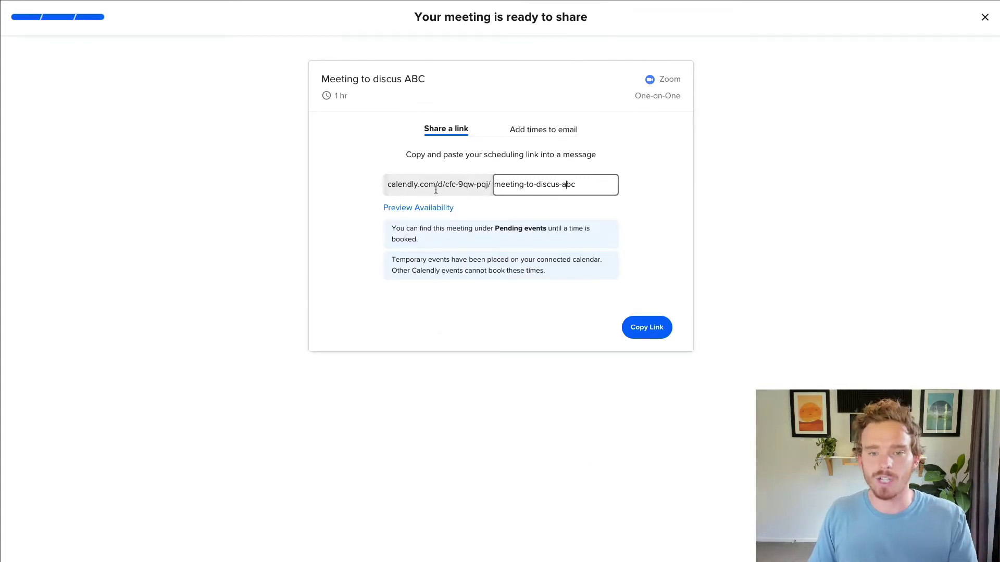
- Copy the proposed times for an email, then copy the meeting's scheduling link
left_click(533, 131)
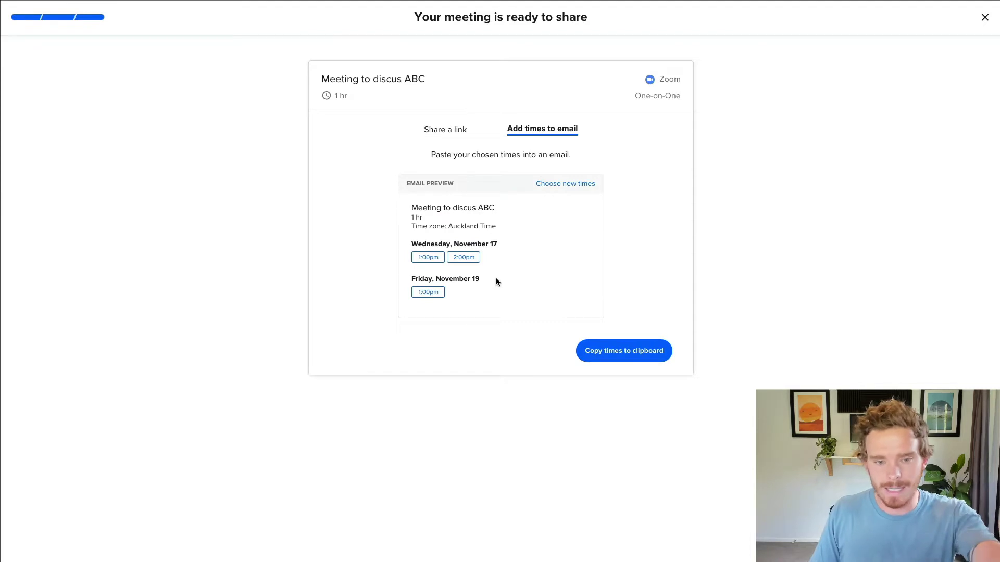
left_click(638, 358)
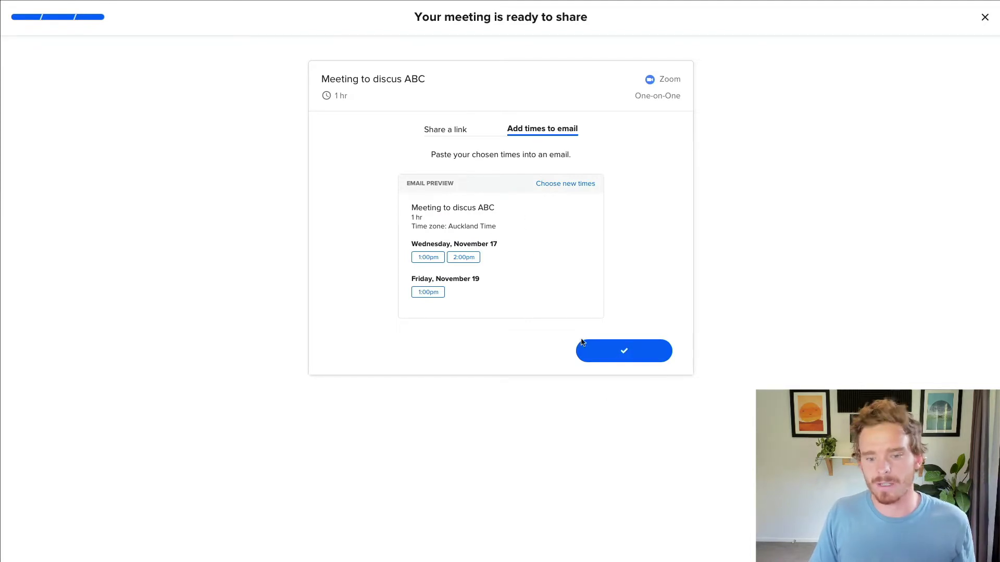
left_click(454, 135)
left_click(650, 336)
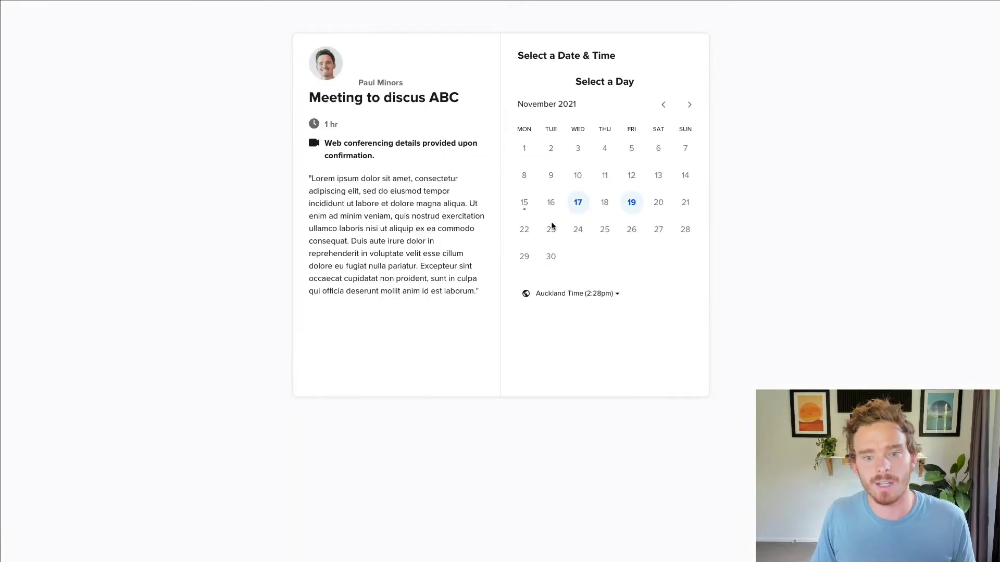
- Pick Friday, November 19 at 1:00pm on the booking page
left_click(631, 204)
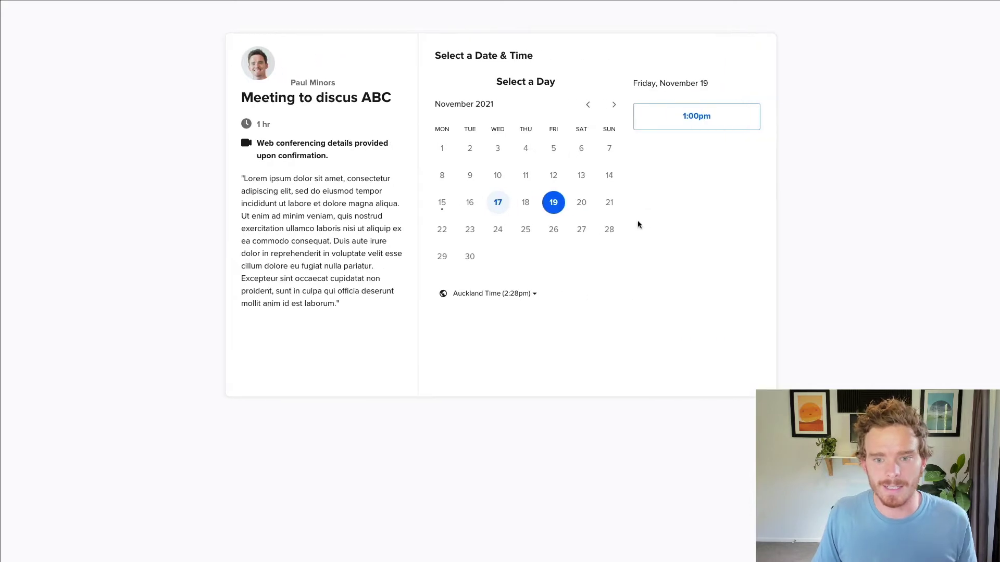
left_click(692, 123)
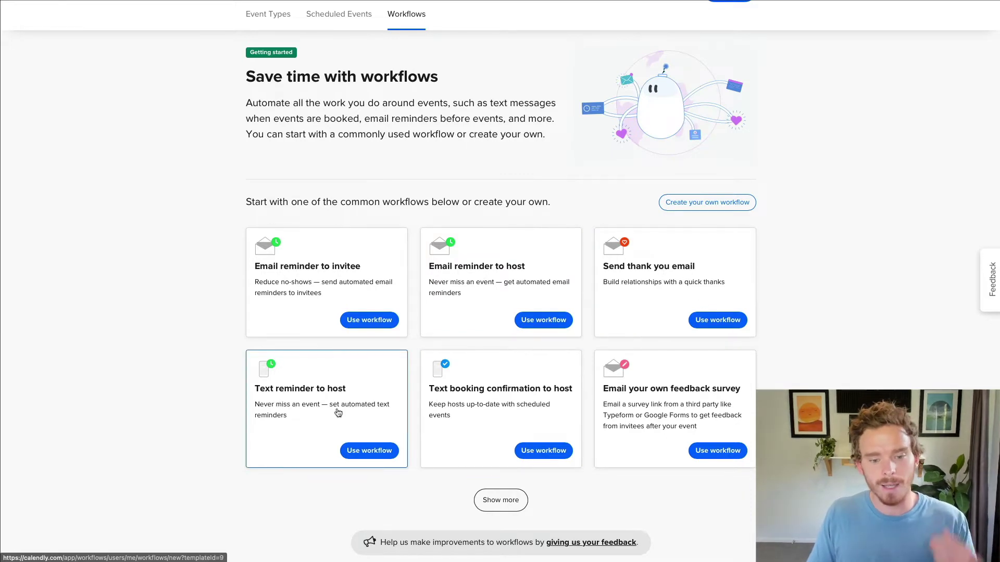
- Expand the workflow templates with Show more and scroll through the full list
left_click(497, 498)
scroll(475, 350, "down", 3)
scroll(479, 349, "up", 3)
- Build a custom workflow that emails the invitee 1 hour after the event ends
left_click(707, 117)
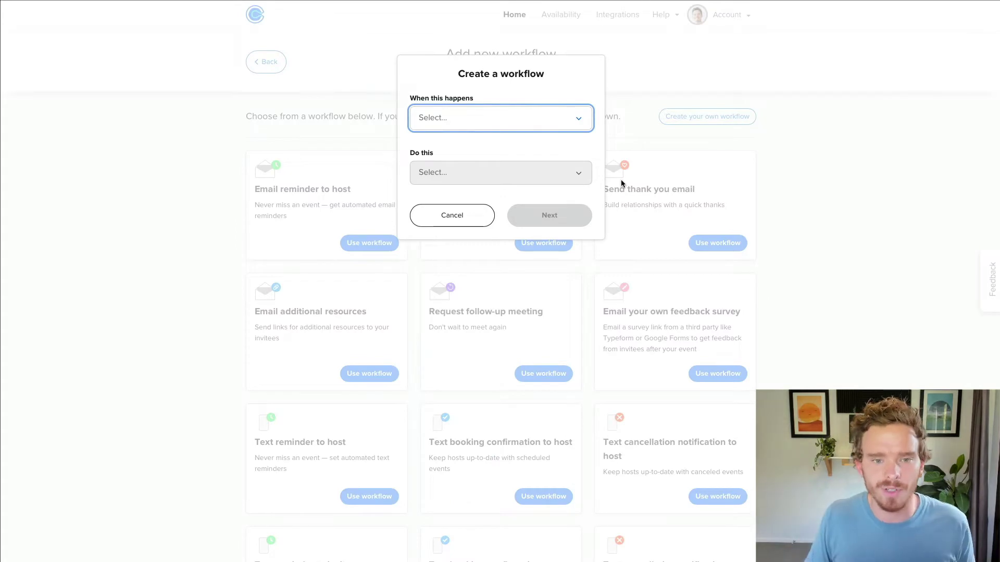
left_click(530, 129)
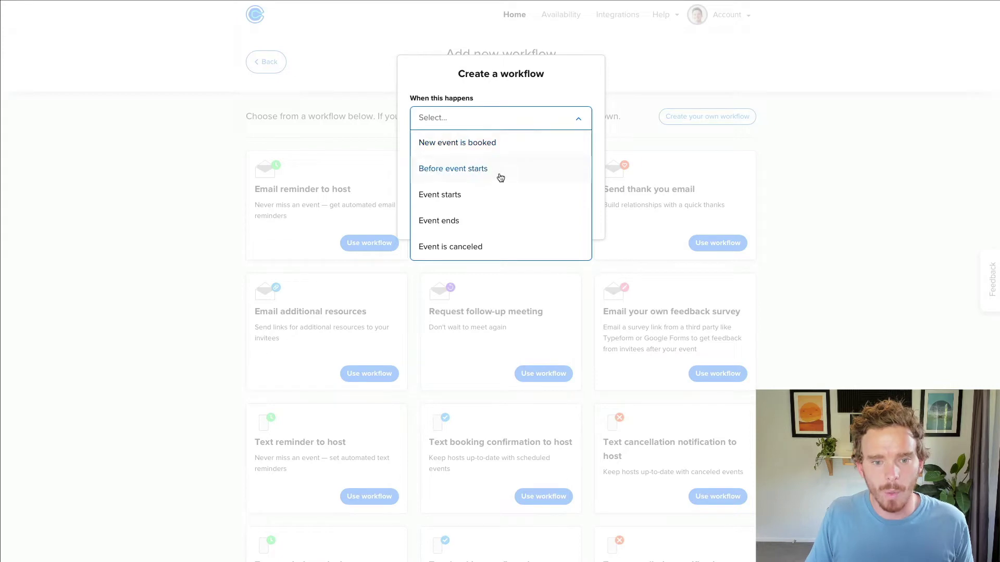
left_click(476, 222)
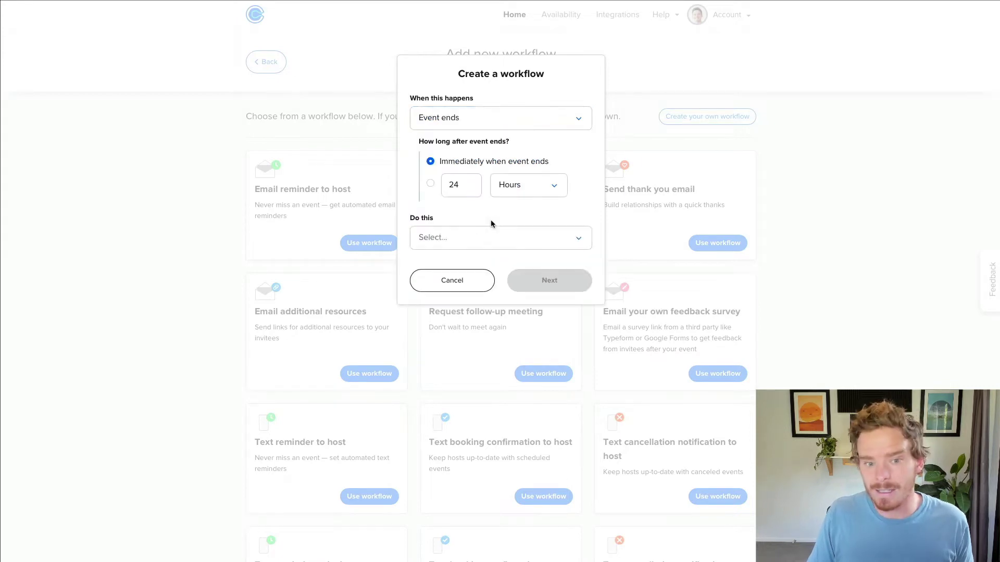
double_click(456, 186)
type("1")
left_click(538, 191)
left_click(528, 209)
left_click(529, 193)
left_click(525, 235)
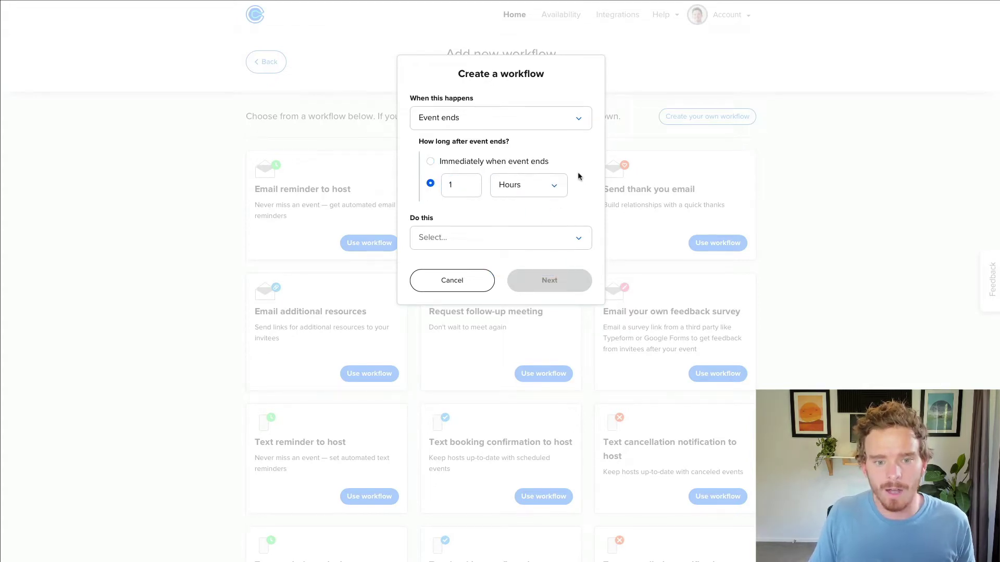
left_click(496, 239)
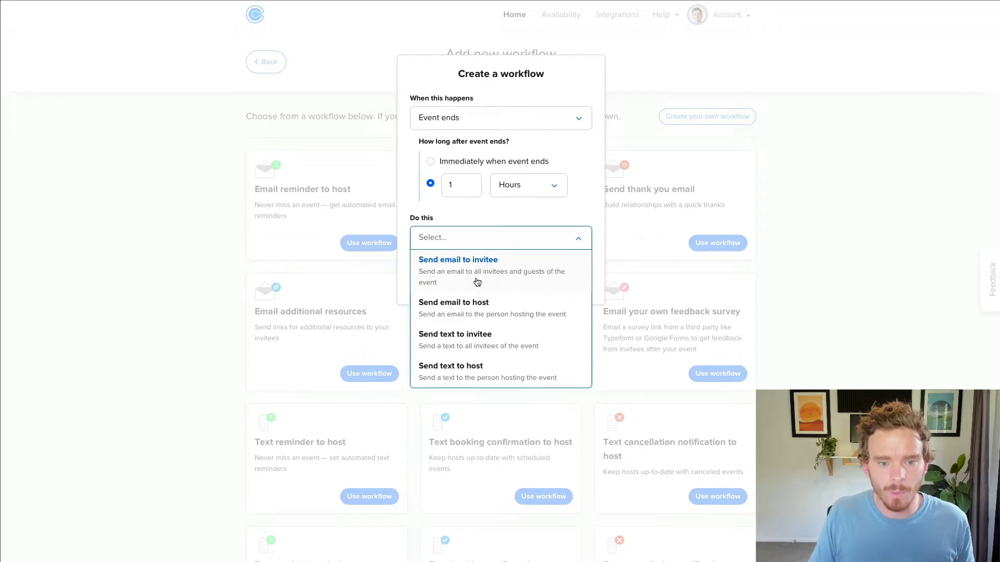
left_click(495, 277)
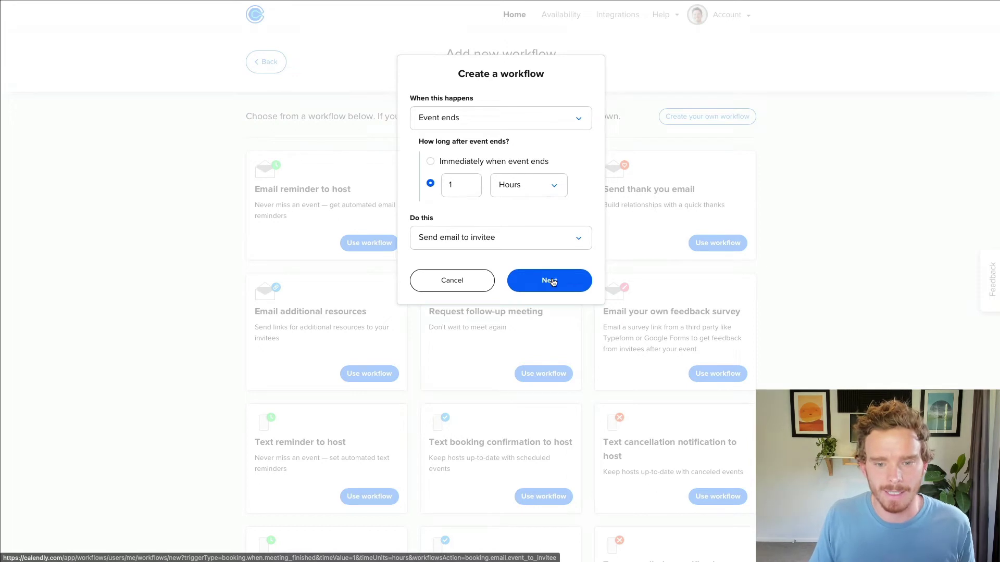
- Rename the workflow to 'Post meeting thank you email'
left_click(552, 281)
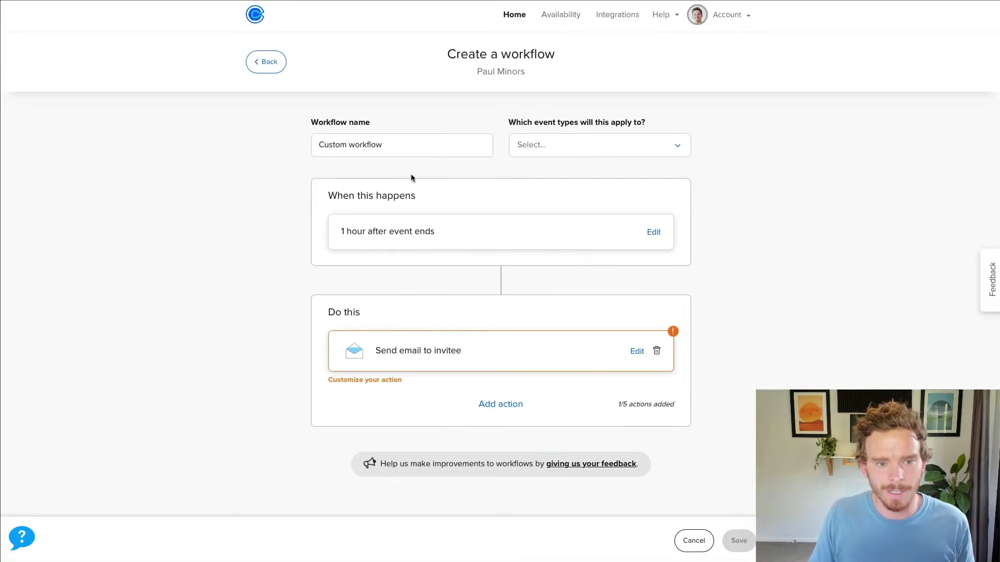
left_click_drag(398, 148, 303, 143)
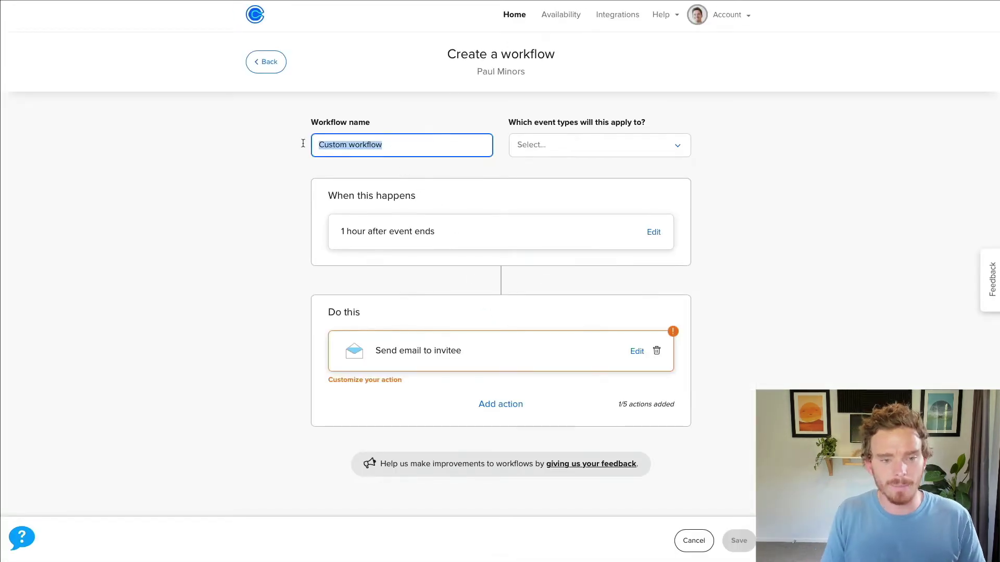
type("Post ")
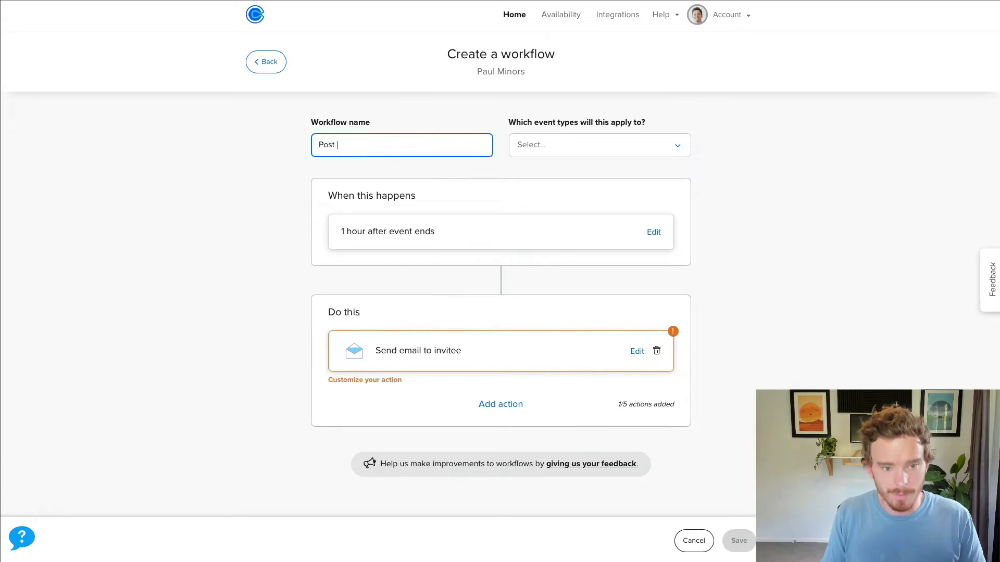
type("meeting thank you email")
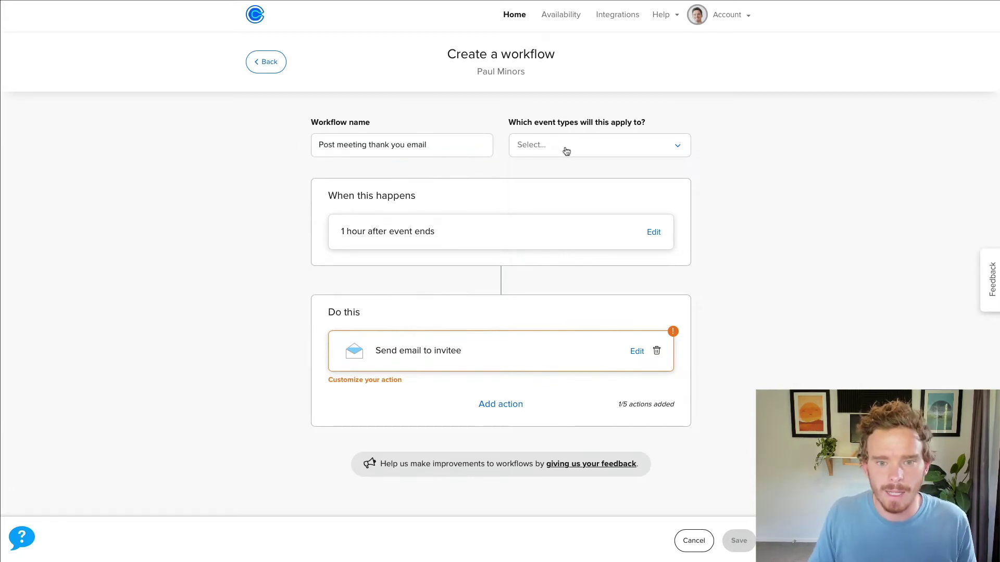
- Apply the workflow to the 1-hour, 30 min and 90 min call event types
left_click(564, 149)
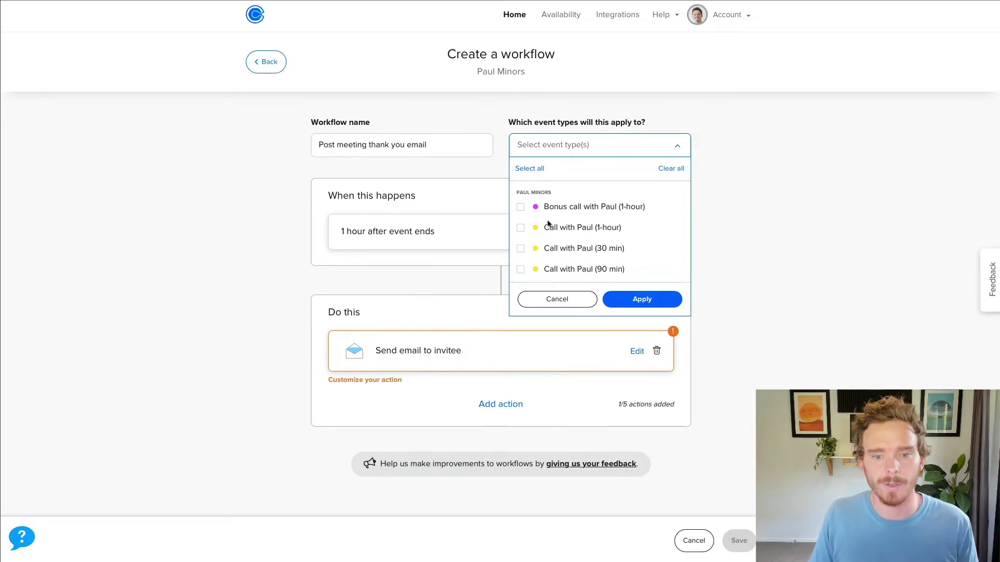
scroll(547, 223, "down", 1)
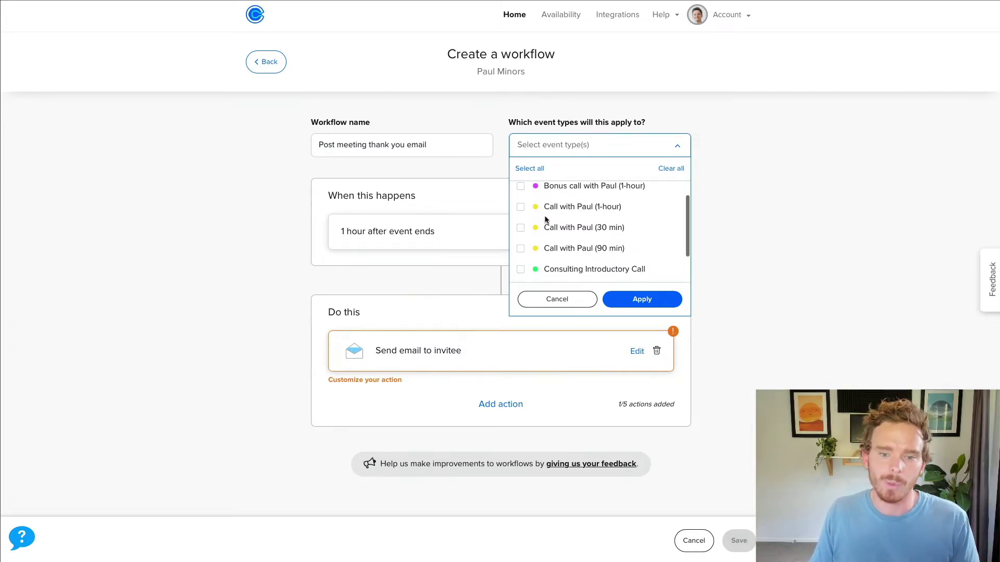
left_click(520, 207)
left_click(521, 229)
left_click(599, 249)
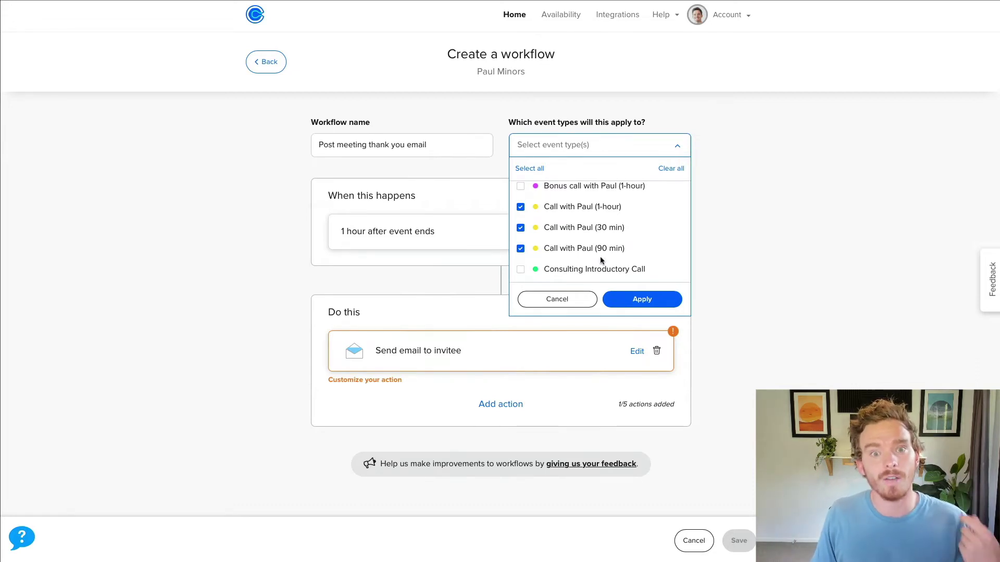
scroll(609, 237, "down", 1)
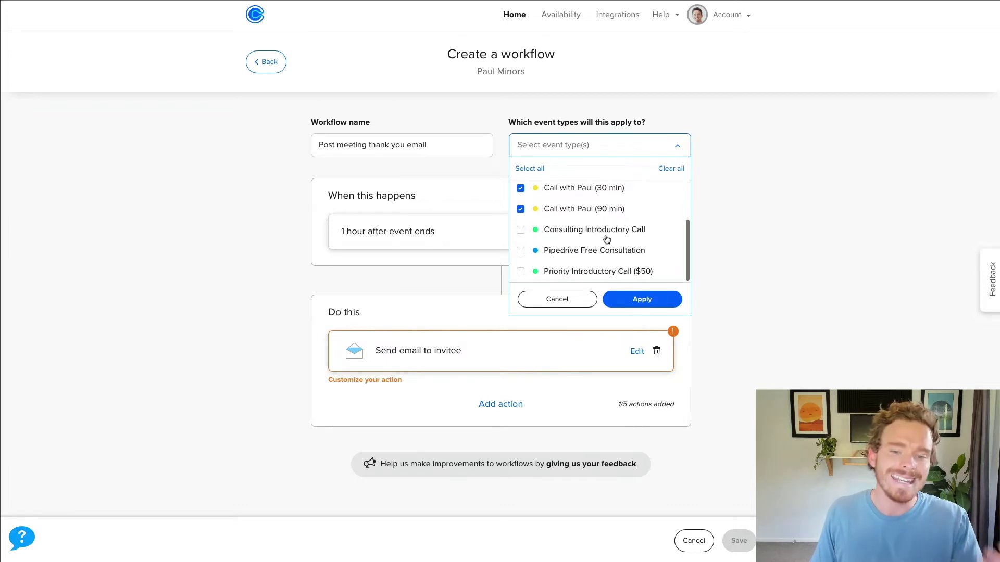
scroll(609, 268, "up", 2)
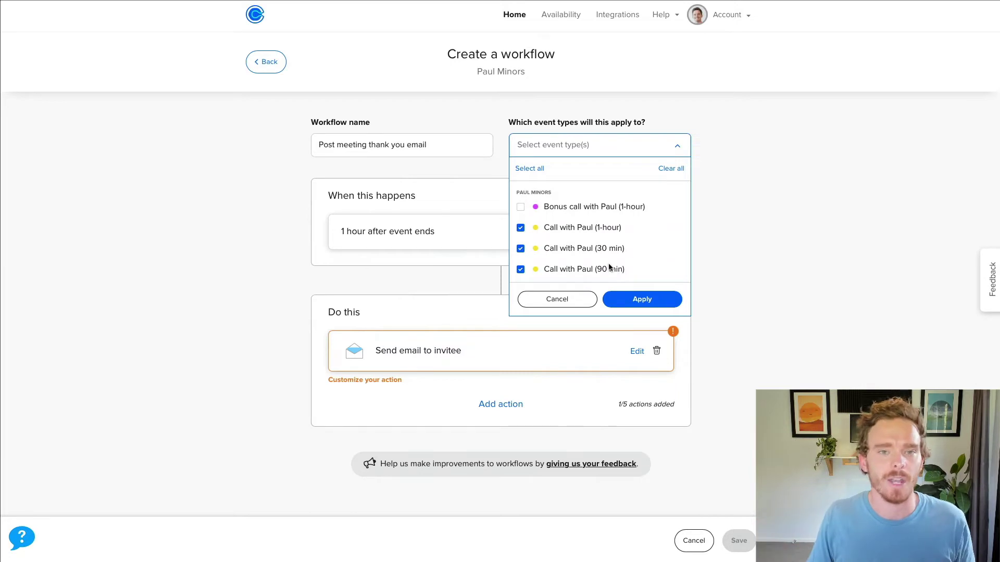
scroll(590, 250, "down", 1)
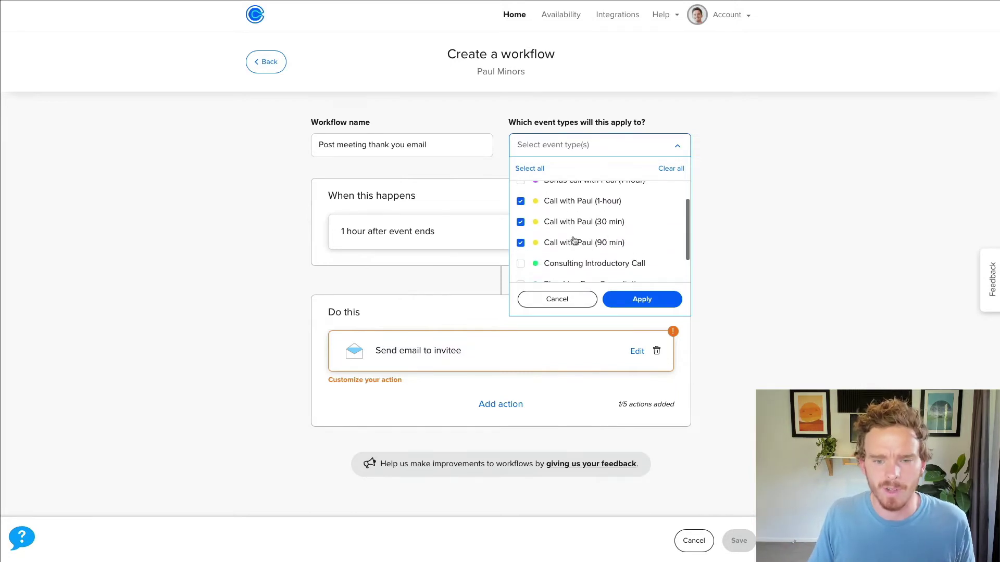
left_click(644, 301)
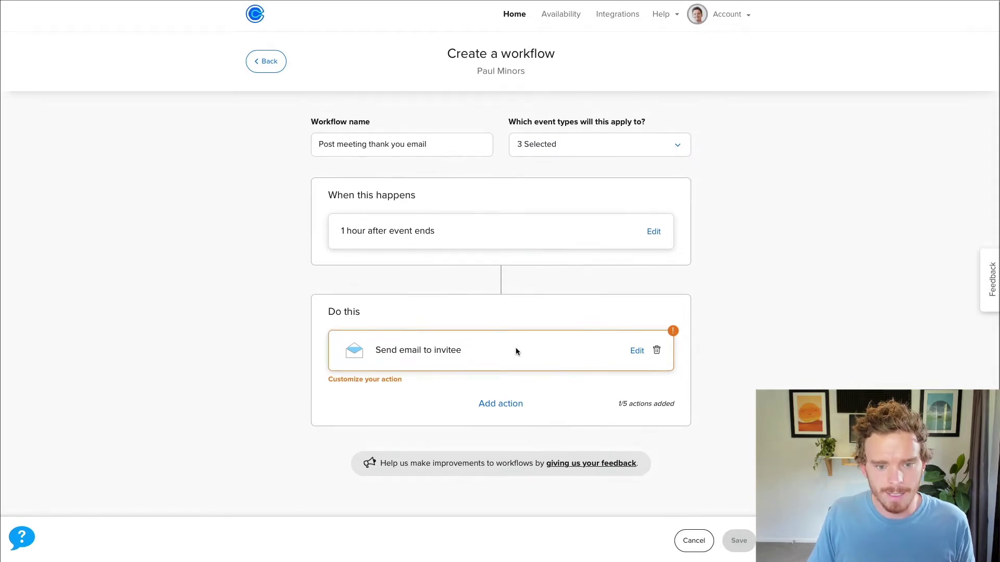
- Begin the invitee email body with 'Hi' and the invitee's first name variable
left_click(636, 351)
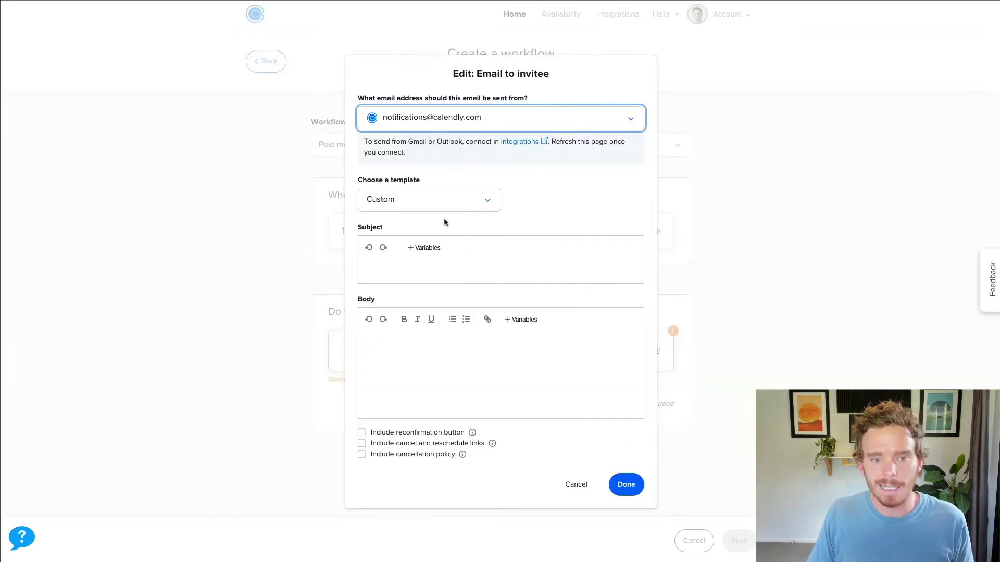
left_click(458, 346)
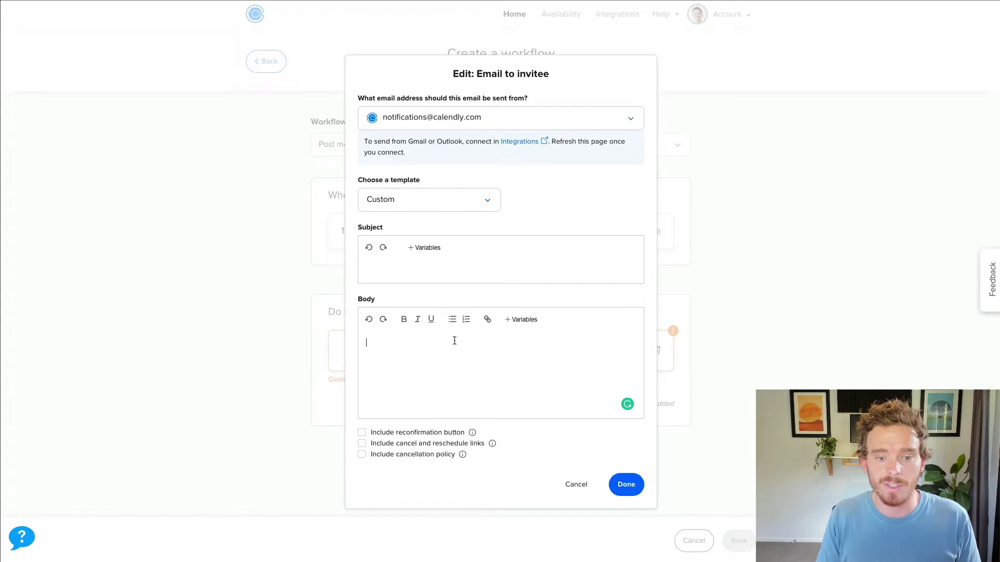
type("Hi")
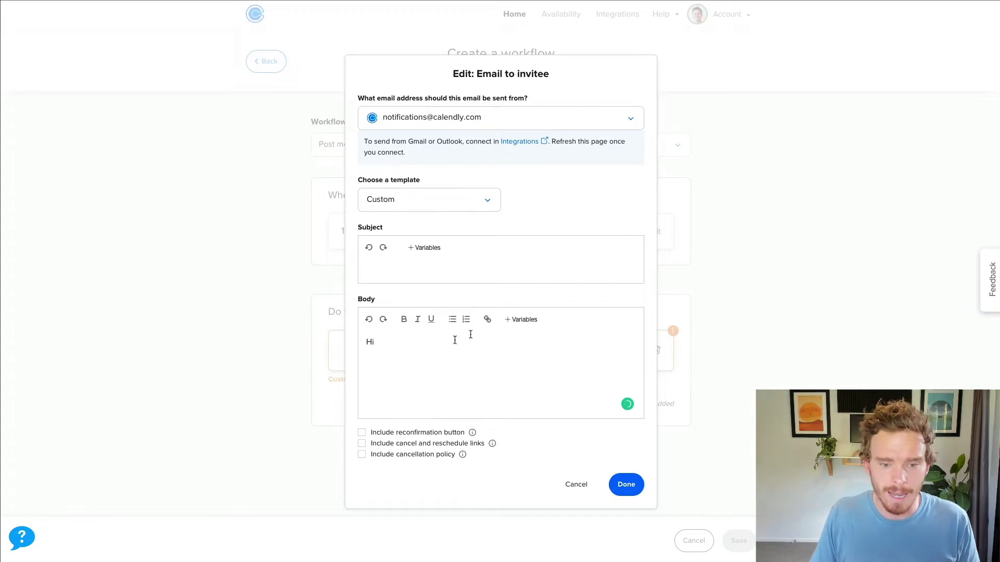
left_click(520, 322)
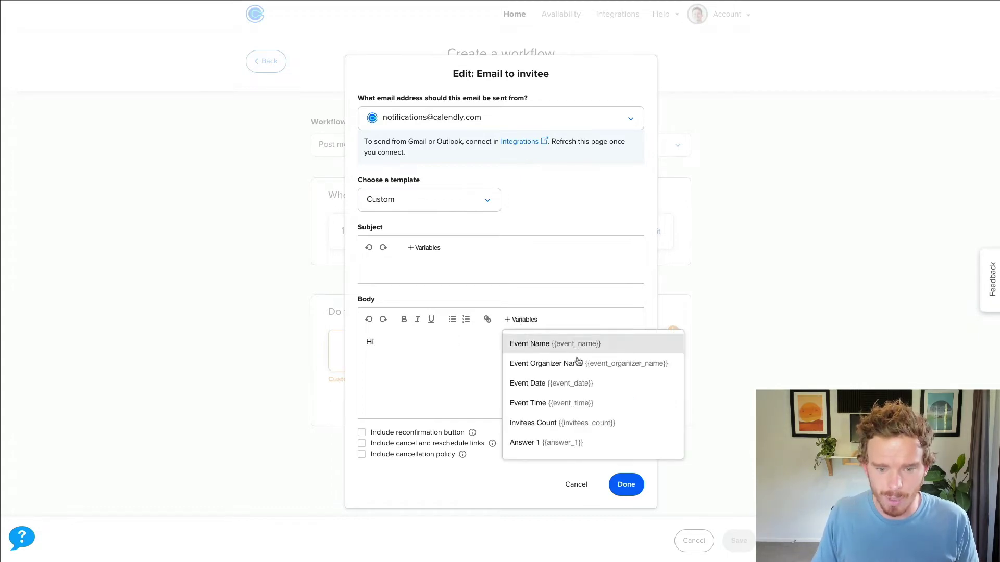
scroll(577, 407, "down", 5)
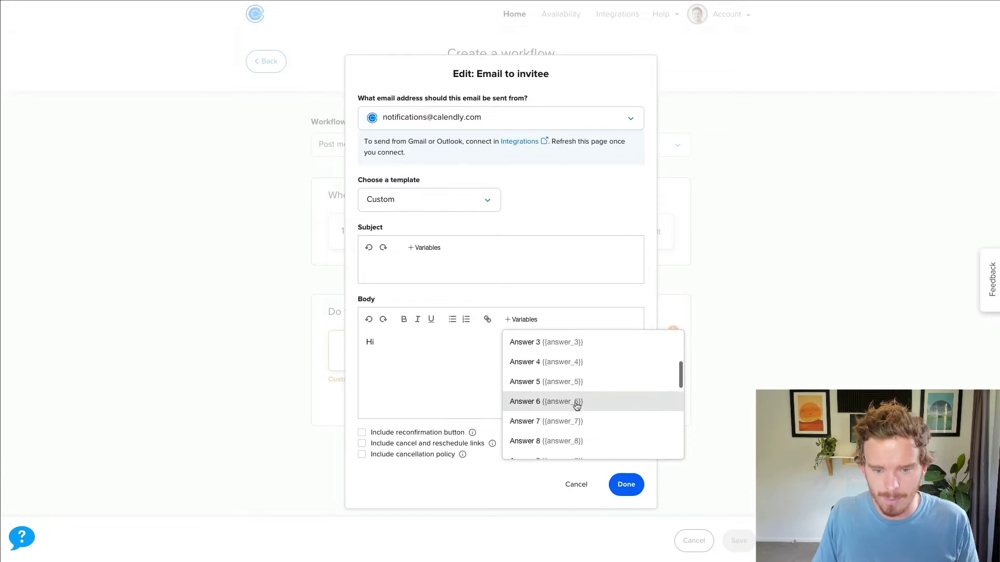
scroll(577, 407, "up", 5)
scroll(583, 383, "down", 1)
scroll(581, 393, "down", 5)
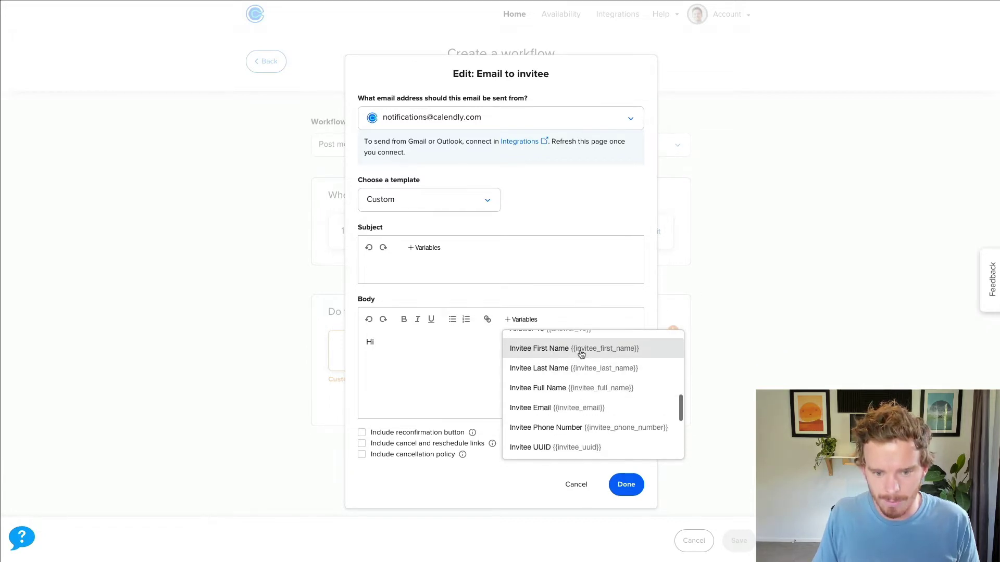
left_click(581, 354)
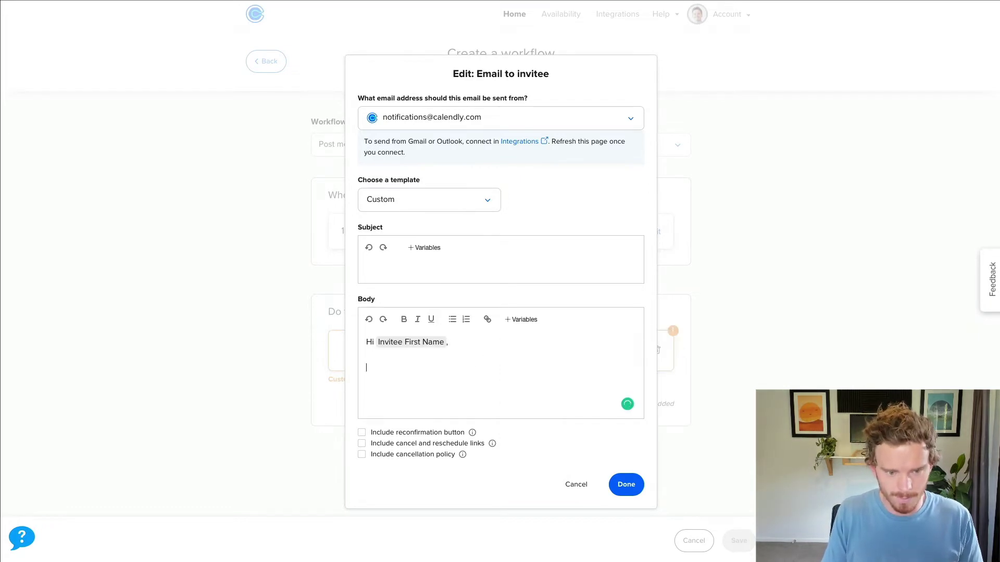
- Add 'Thank you for attending the meeting. Regards,' with the sender's name, a subject, and save
type("Thank you for attending the meeting.  ")
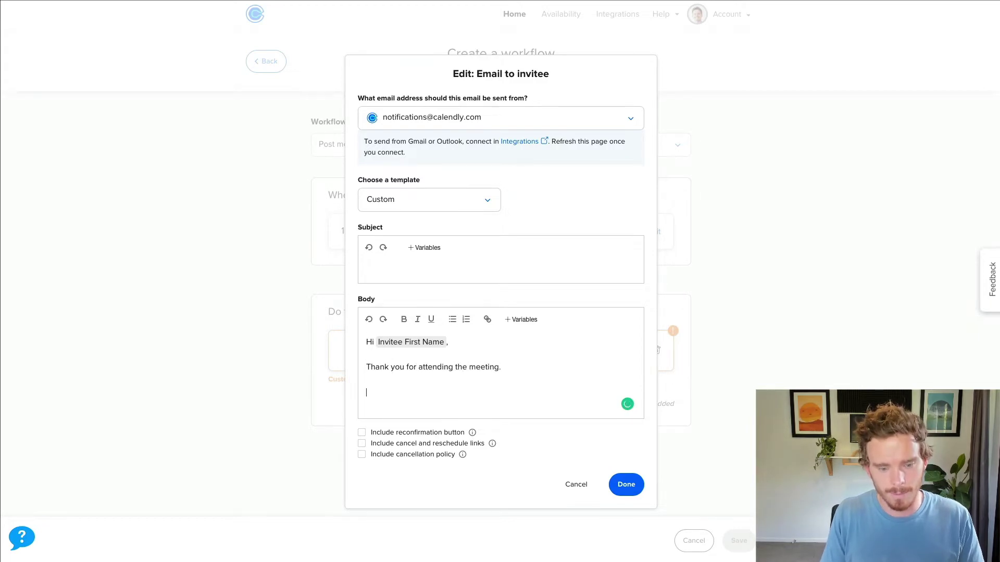
type("Regards,")
key("Return")
type("aul")
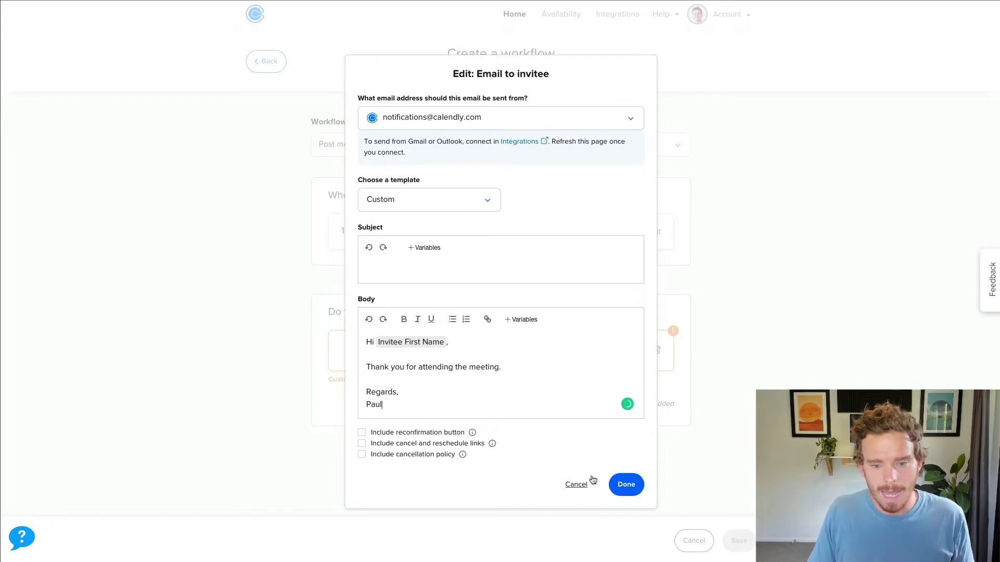
left_click(614, 489)
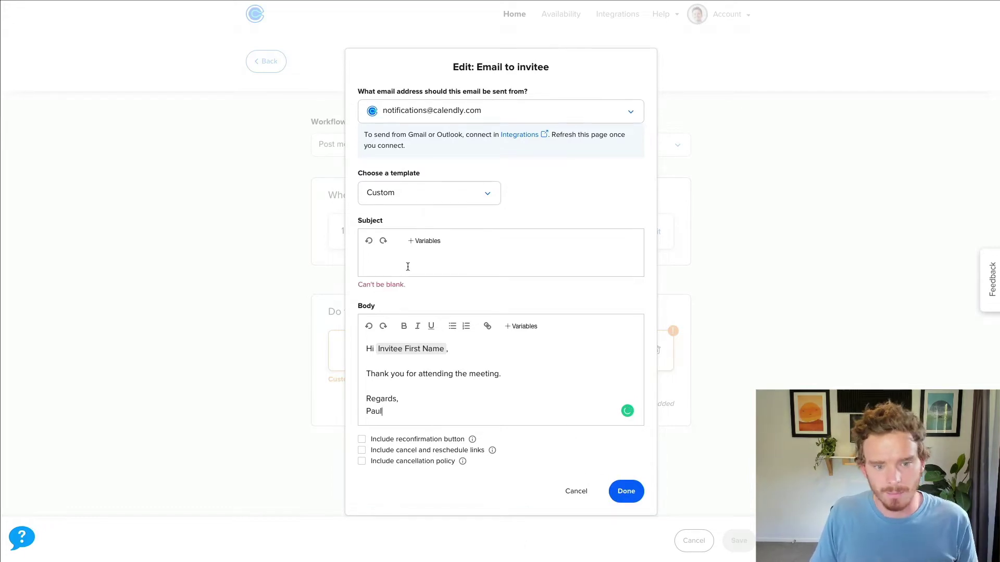
type("Subject")
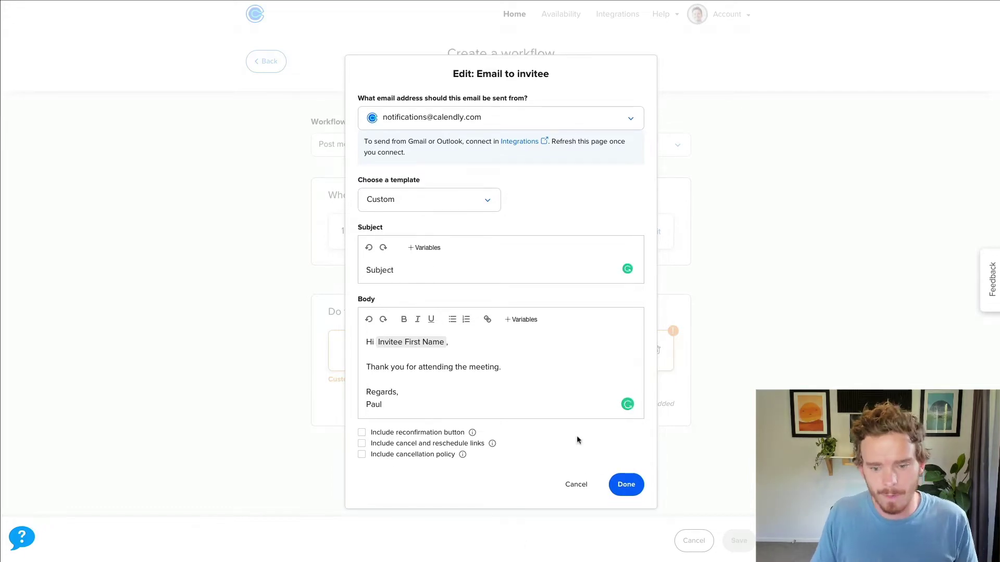
left_click(622, 484)
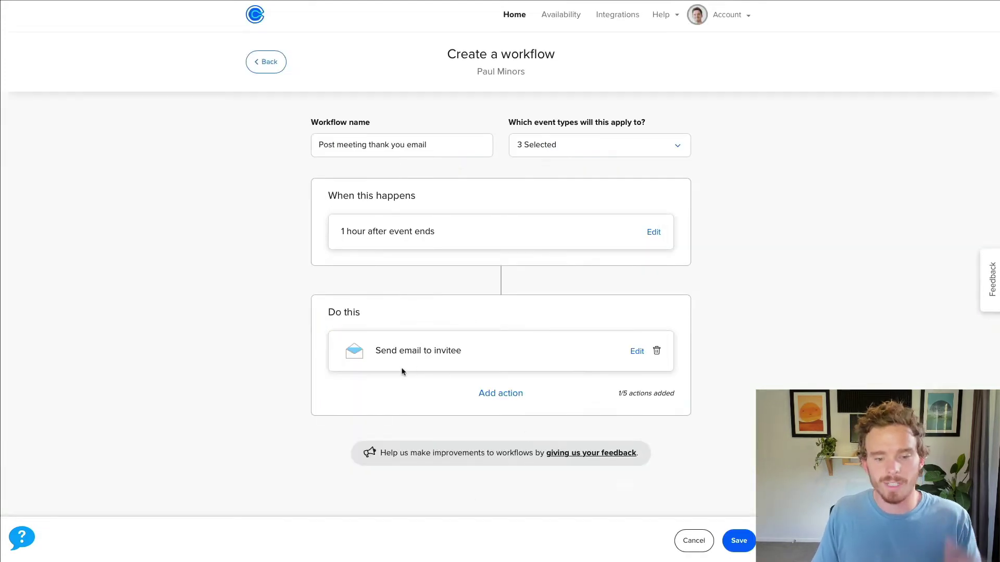
- Browse action types for a second action, cancel it, and save the workflow
left_click(506, 394)
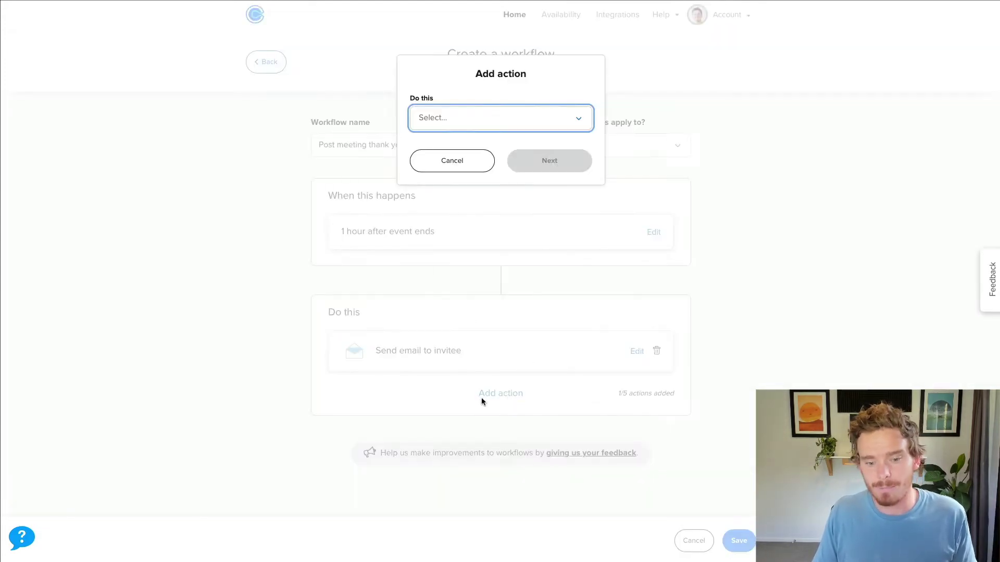
left_click(446, 122)
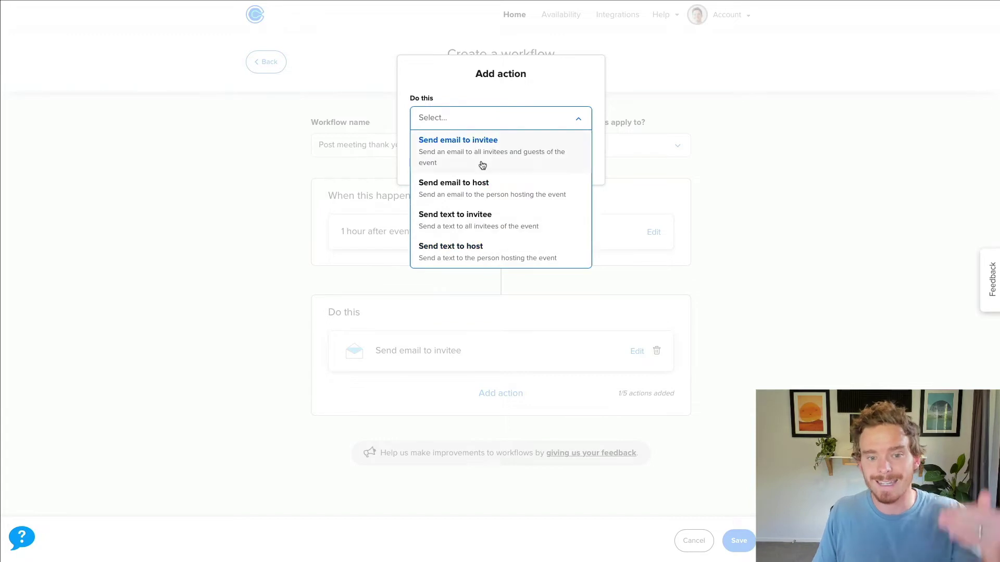
left_click(683, 172)
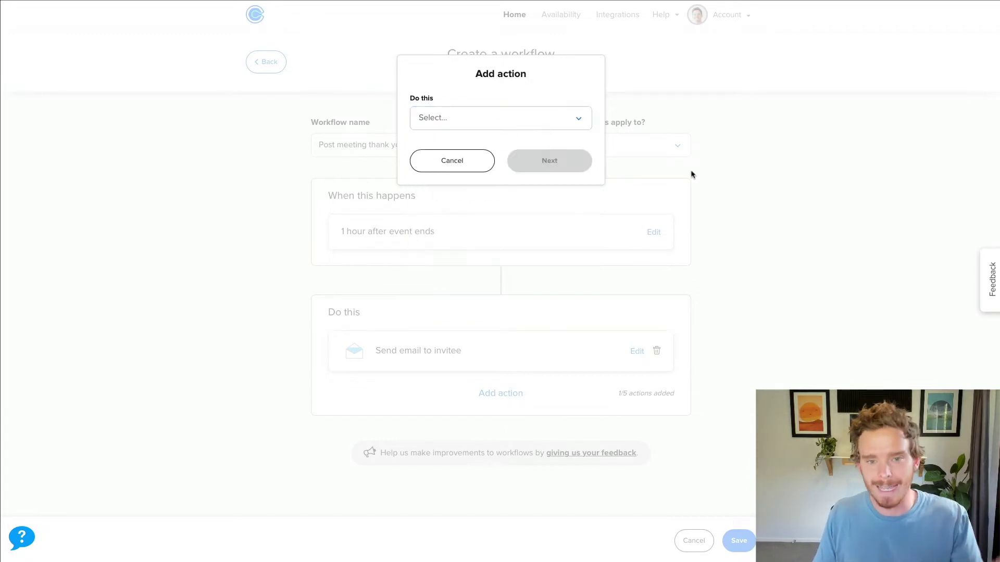
left_click(473, 167)
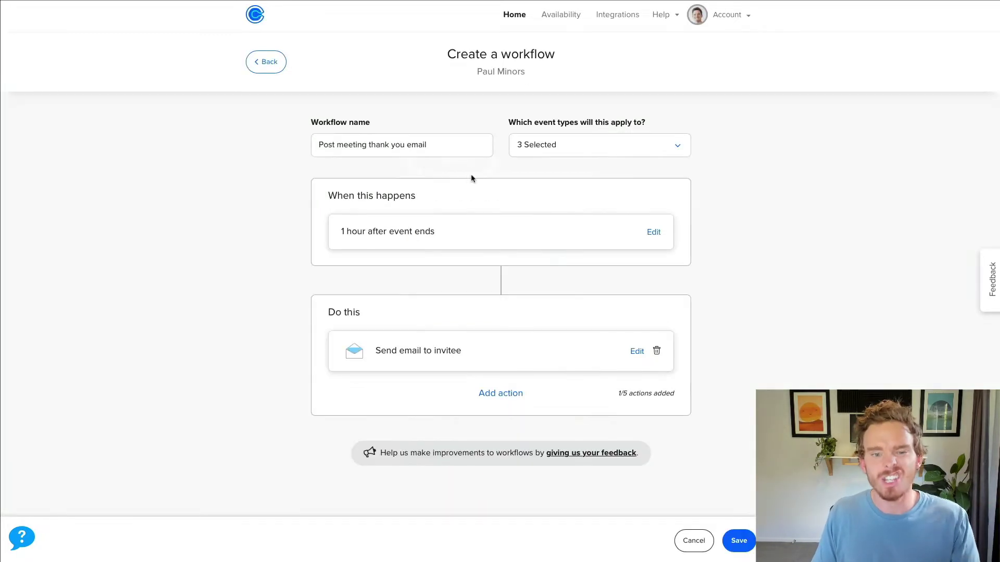
left_click(744, 541)
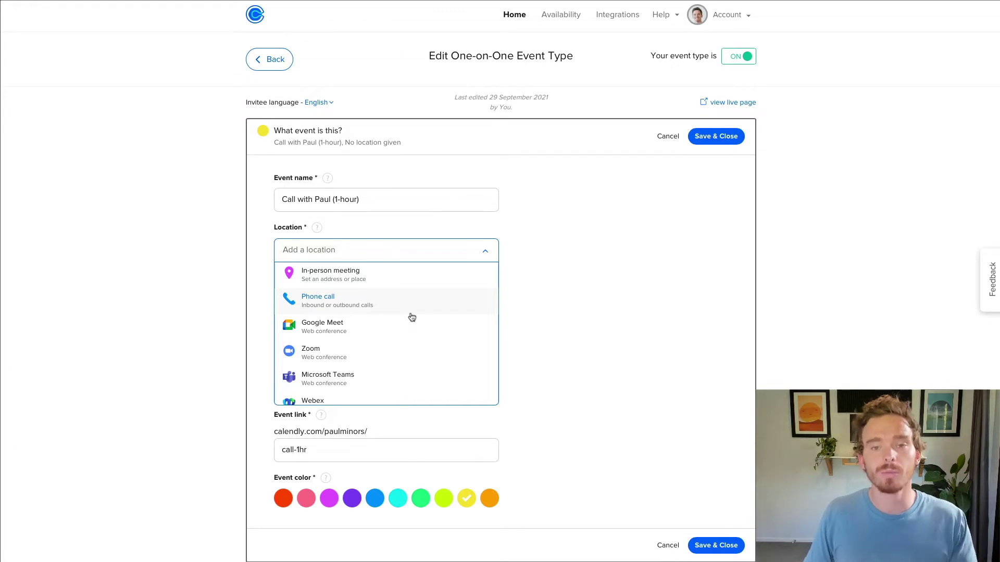
- Set Zoom as the 1-hour call's location, then search 'zoom' in the app launcher
scroll(409, 320, "down", 2)
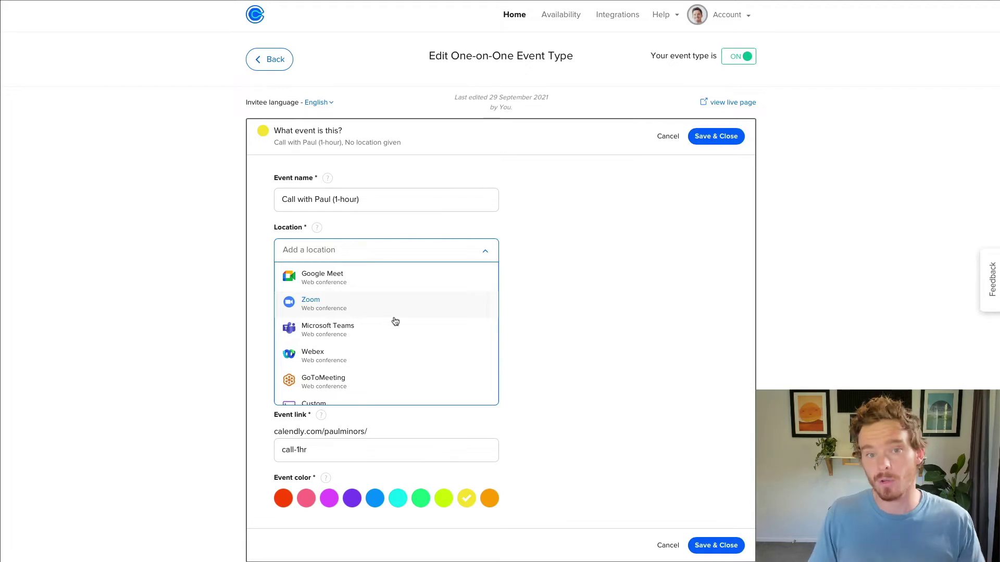
left_click(312, 251)
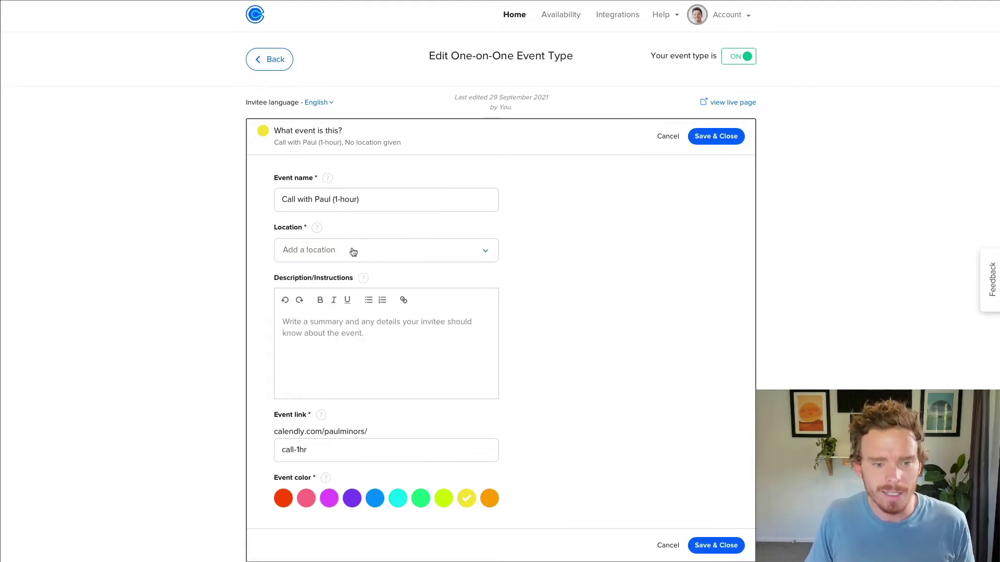
left_click(328, 258)
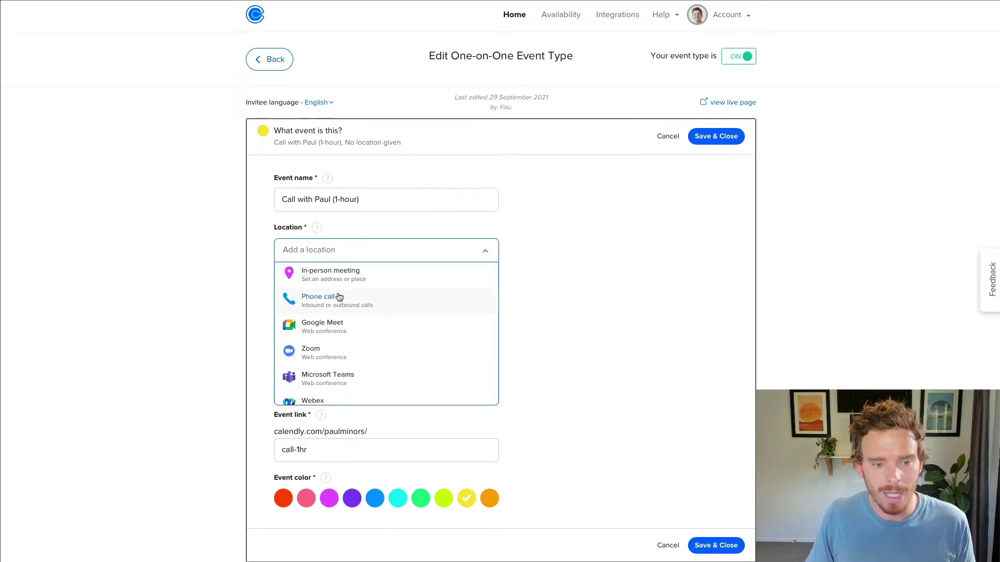
left_click(313, 252)
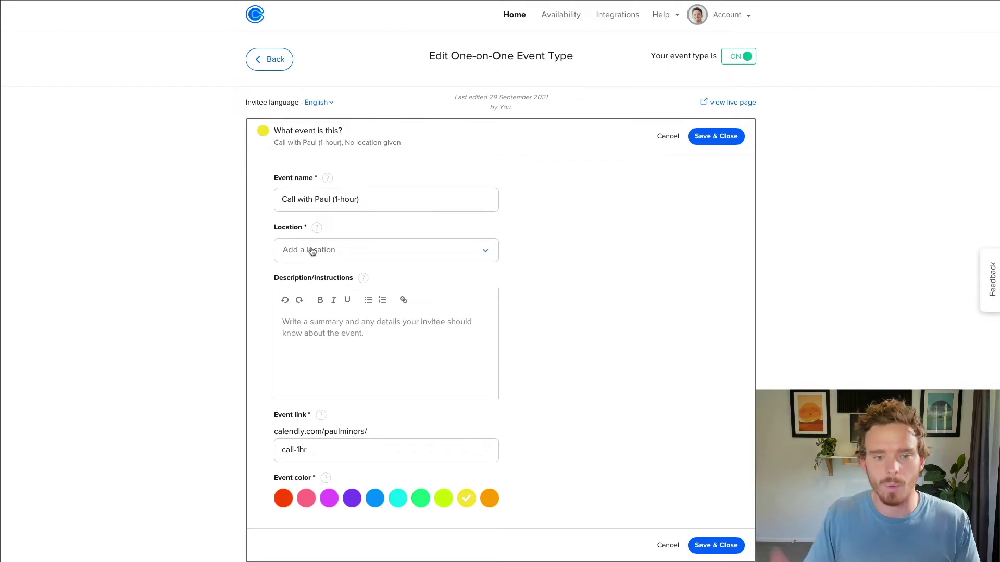
left_click(446, 252)
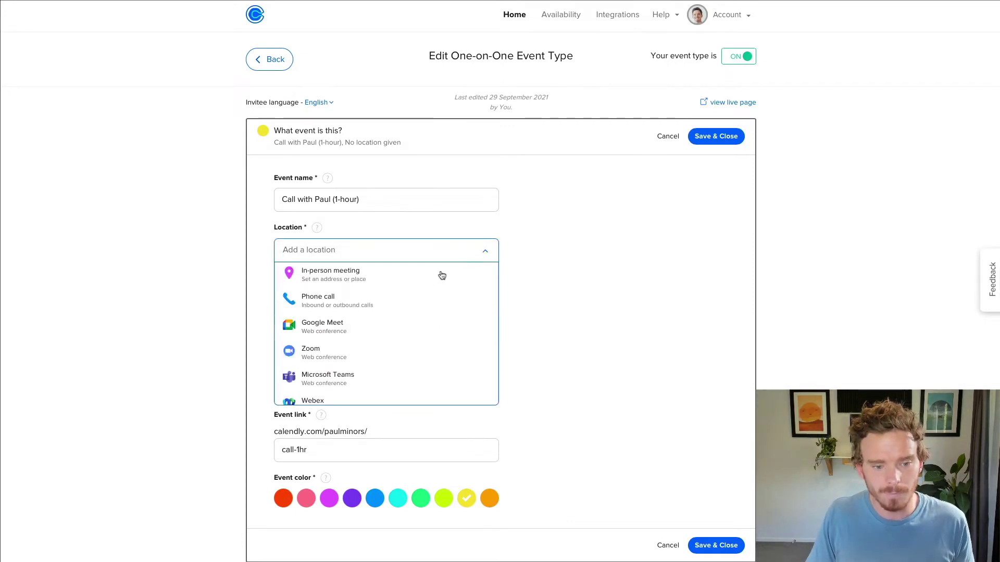
left_click(359, 354)
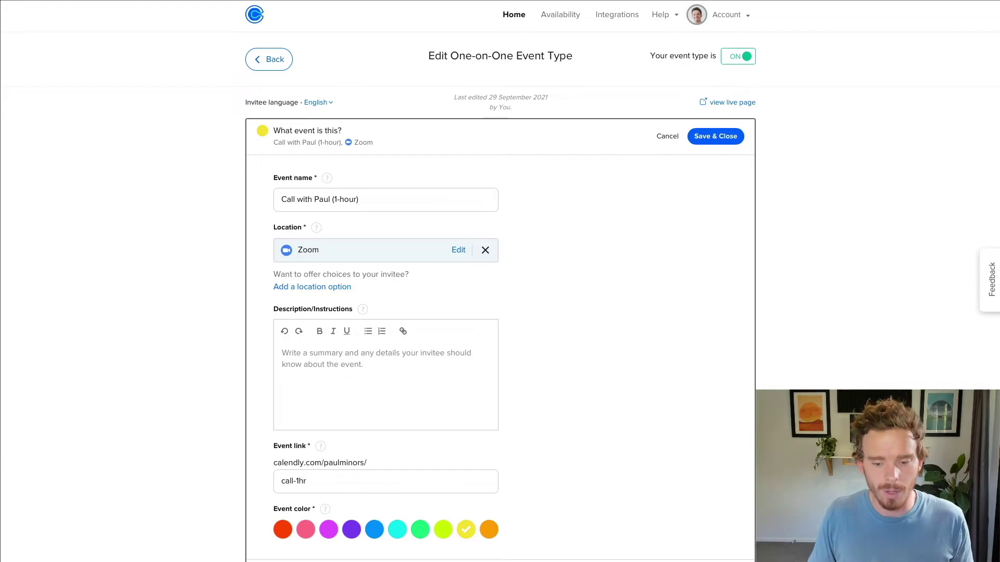
key("alt+space")
type("zoom")
key("Return")
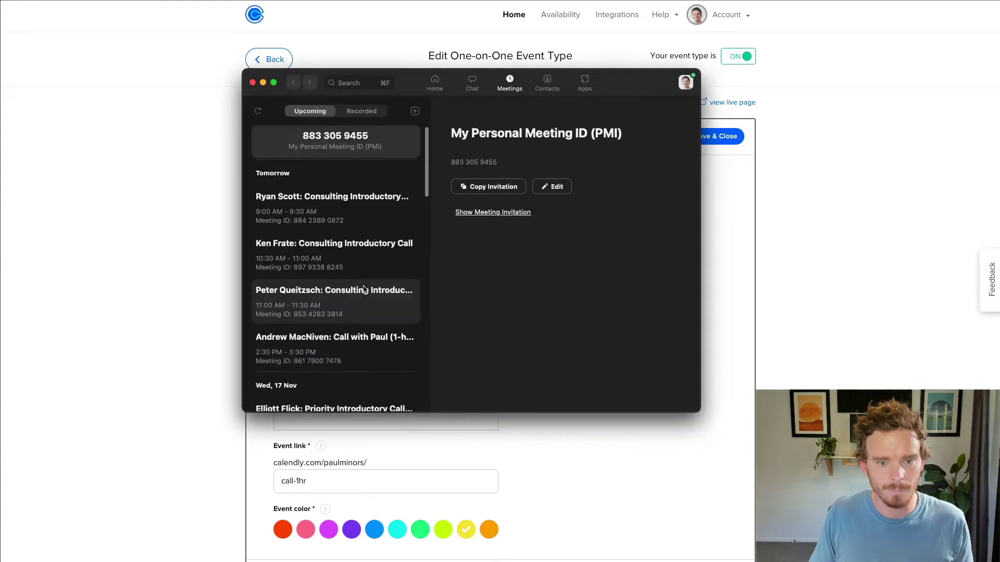
scroll(358, 274, "down", 5)
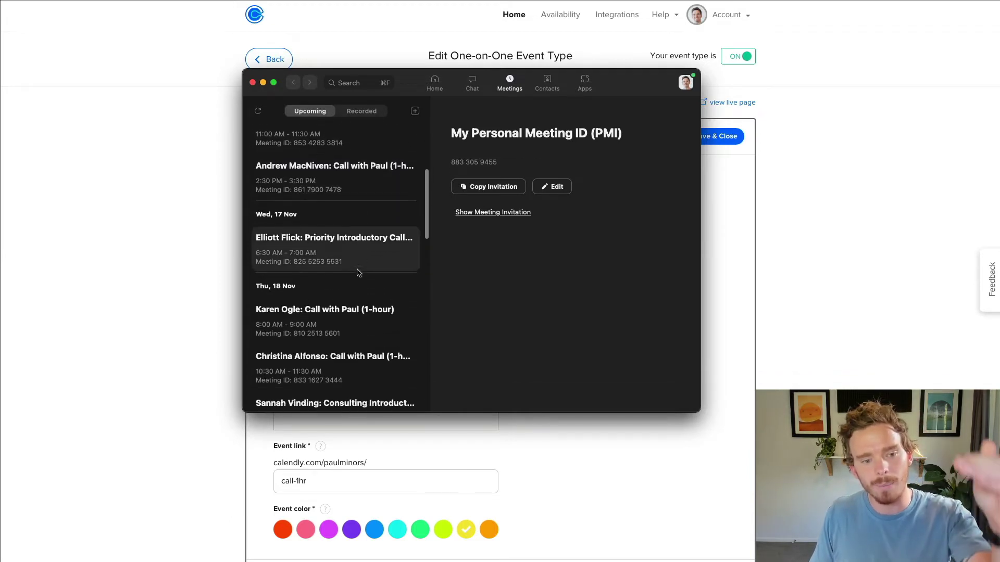
scroll(357, 274, "up", 6)
scroll(356, 274, "down", 2)
scroll(356, 274, "down", 8)
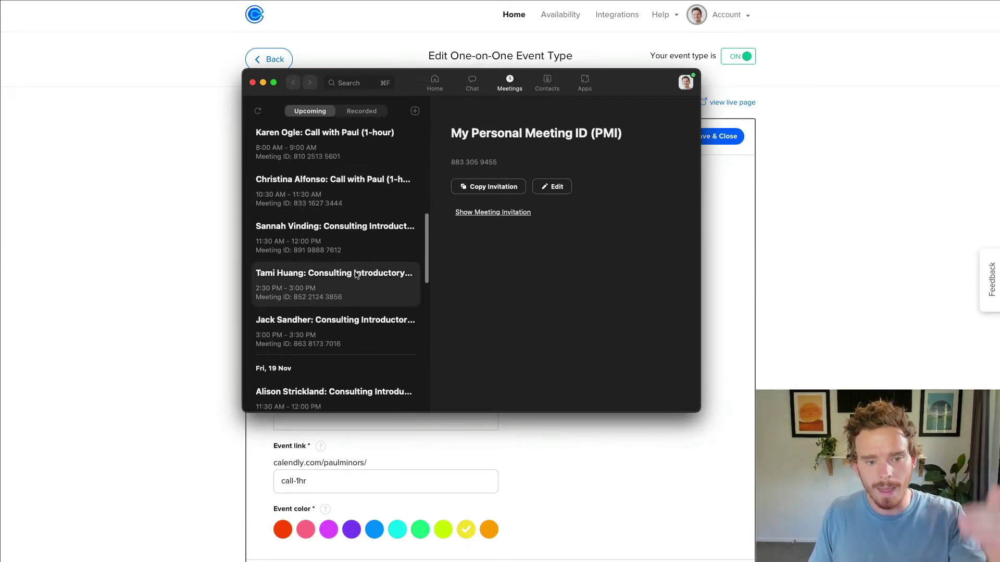
scroll(356, 265, "up", 10)
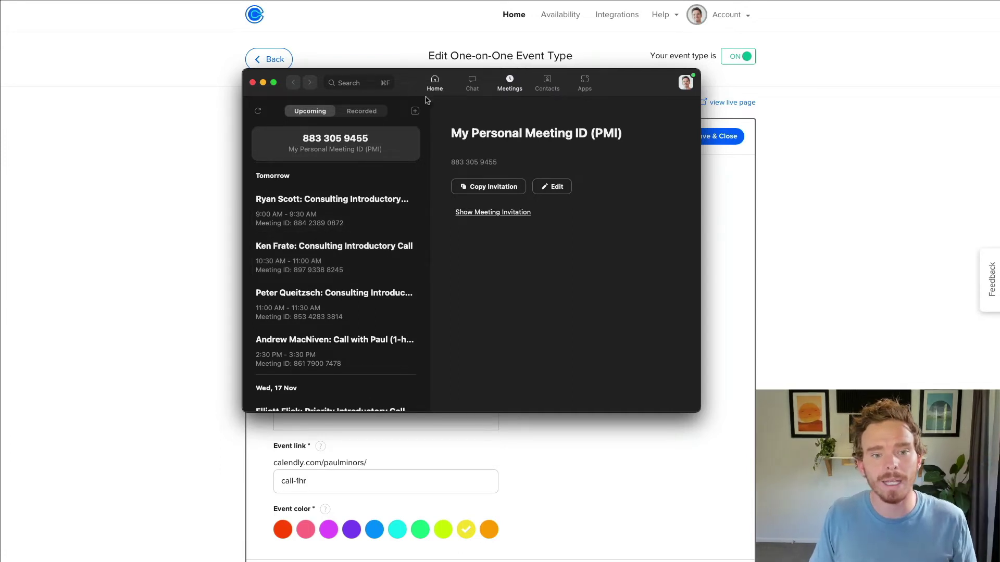
key("super+Tab")
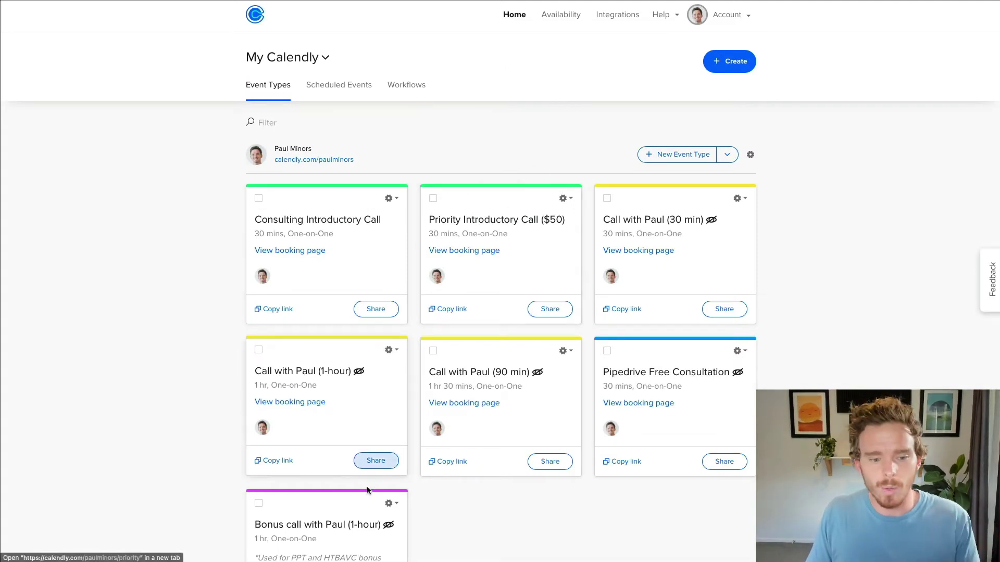
- Copy the Call with Paul (1-hour) booking link, preview the public booking page, then close it
left_click(278, 465)
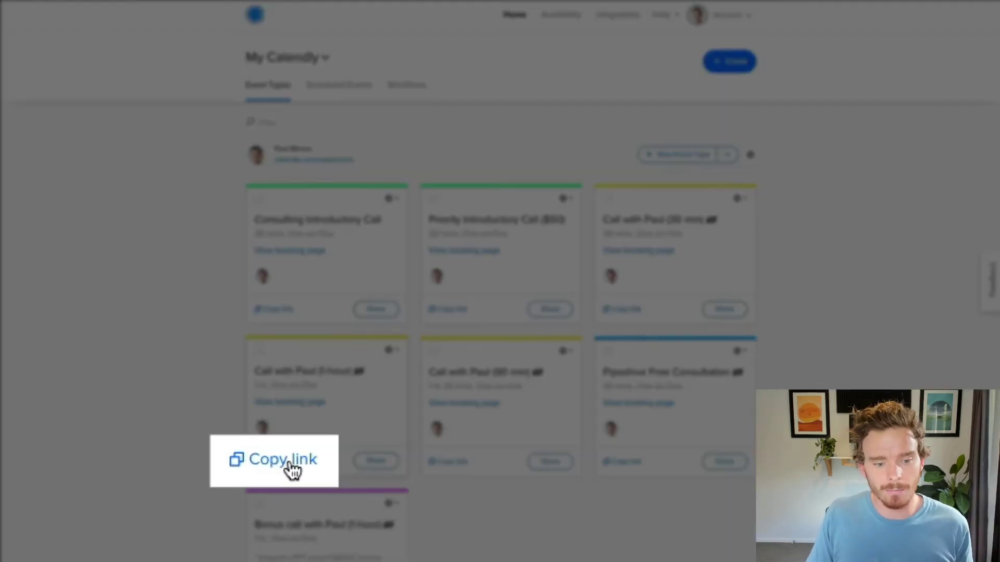
left_click(281, 460)
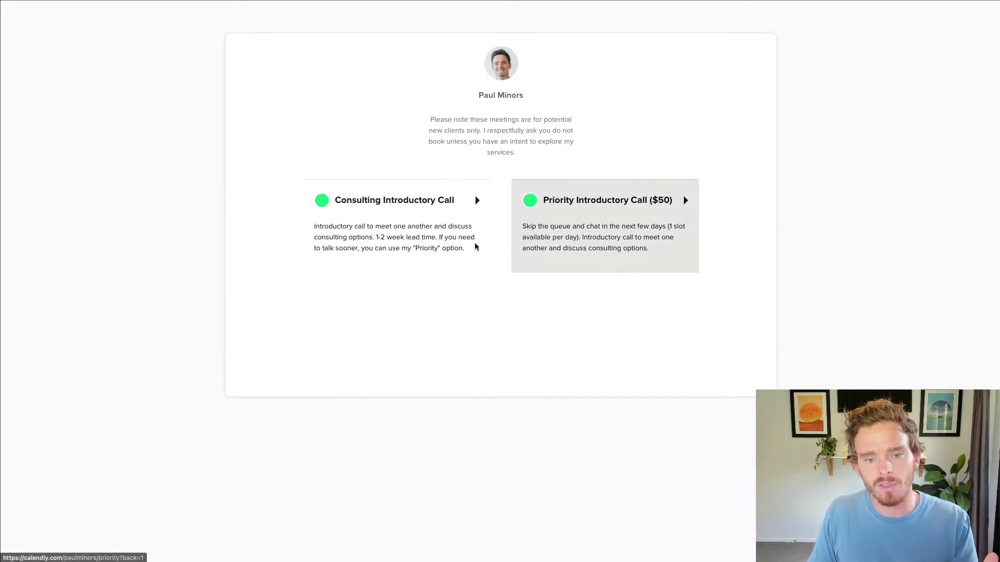
key("ctrl+w")
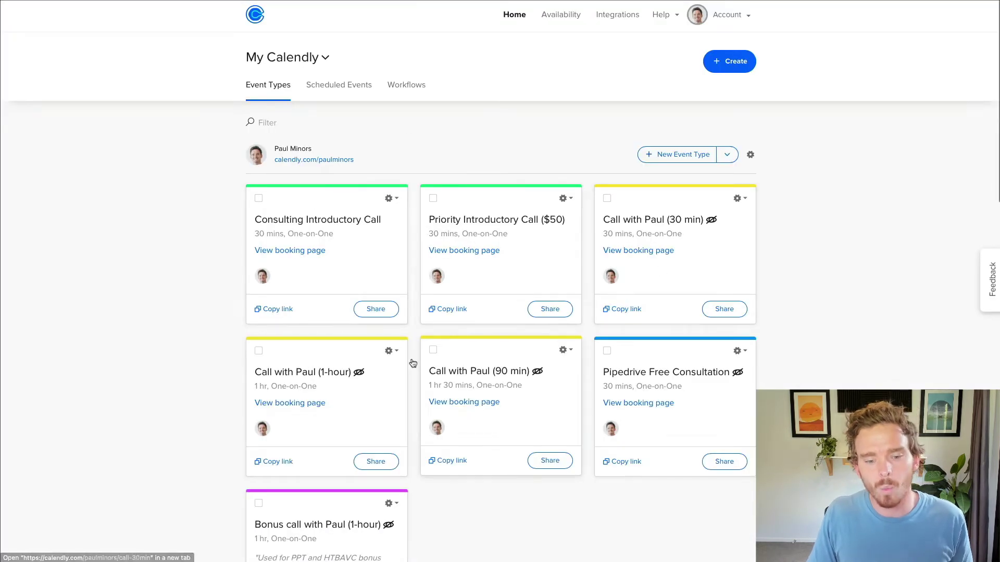
scroll(569, 345, "down", 1)
scroll(573, 332, "up", 1)
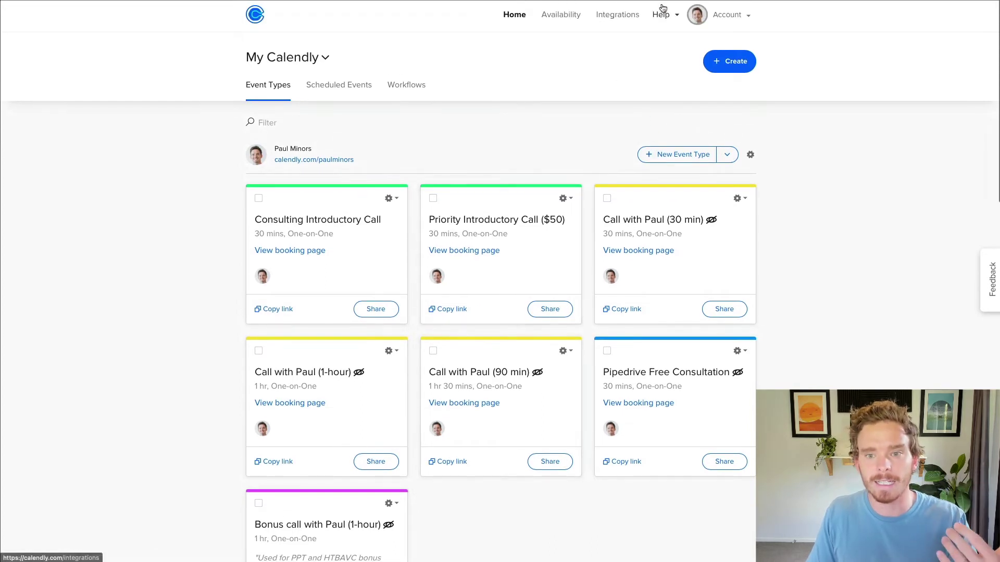
key("ctrl+Tab")
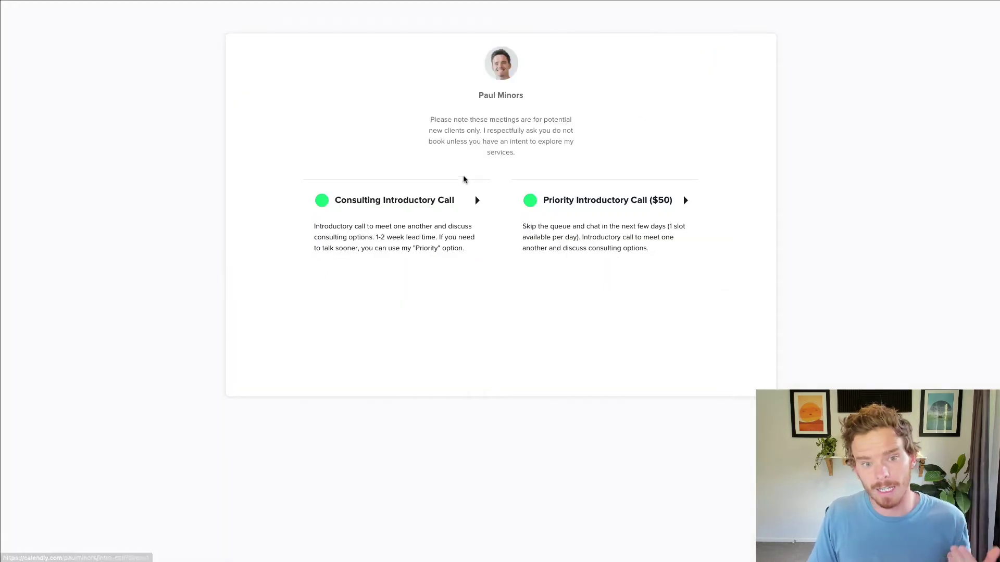
key("ctrl+shift+Tab")
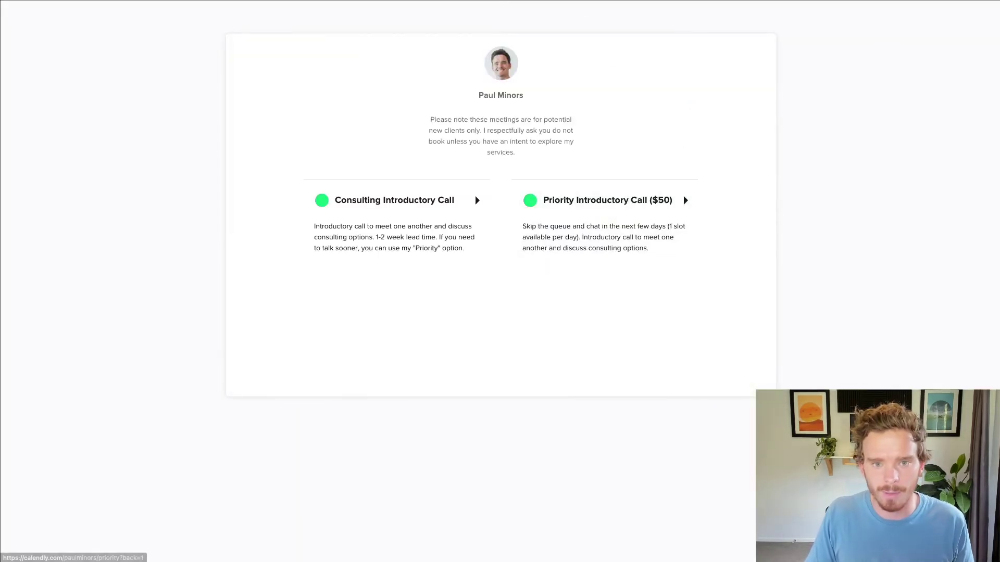
key("ctrl+w")
- In the 30 min event's additional rules, toggle Make this a secret event off and back on
left_click(737, 198)
left_click(721, 221)
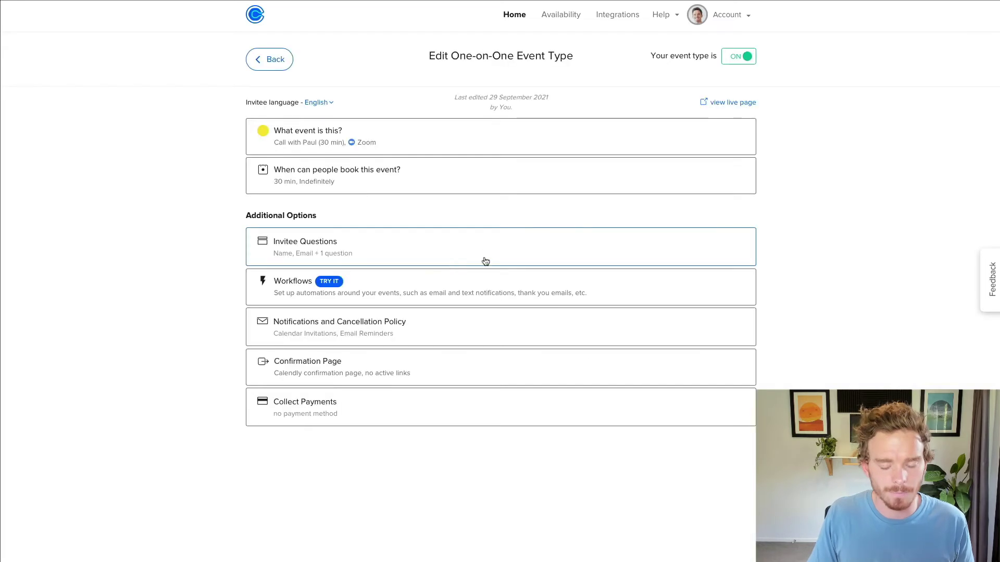
left_click(361, 190)
scroll(475, 139, "down", 2)
scroll(494, 220, "down", 10)
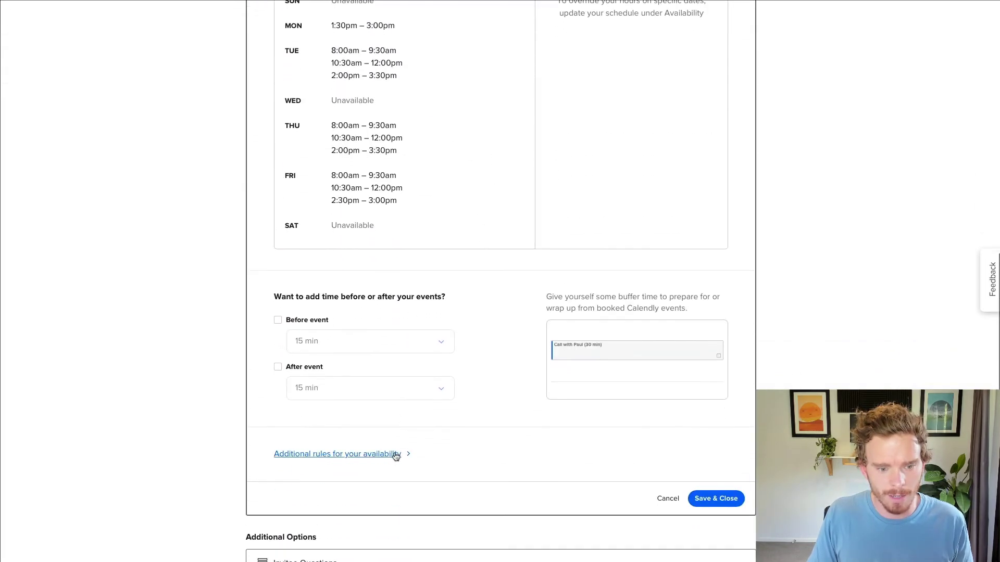
left_click(414, 441)
scroll(470, 352, "down", 13)
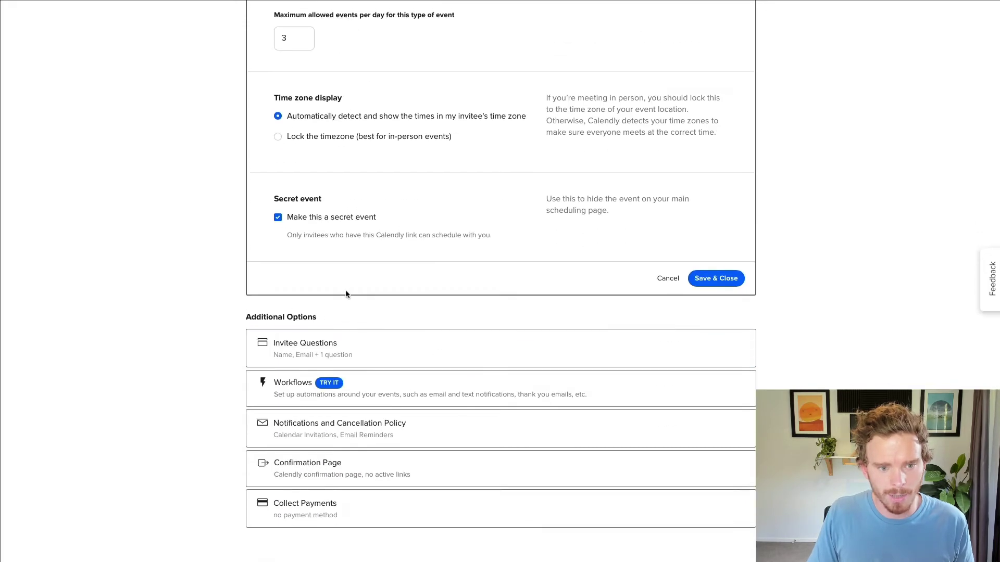
scroll(322, 271, "up", 1)
left_click(299, 231)
left_click(327, 232)
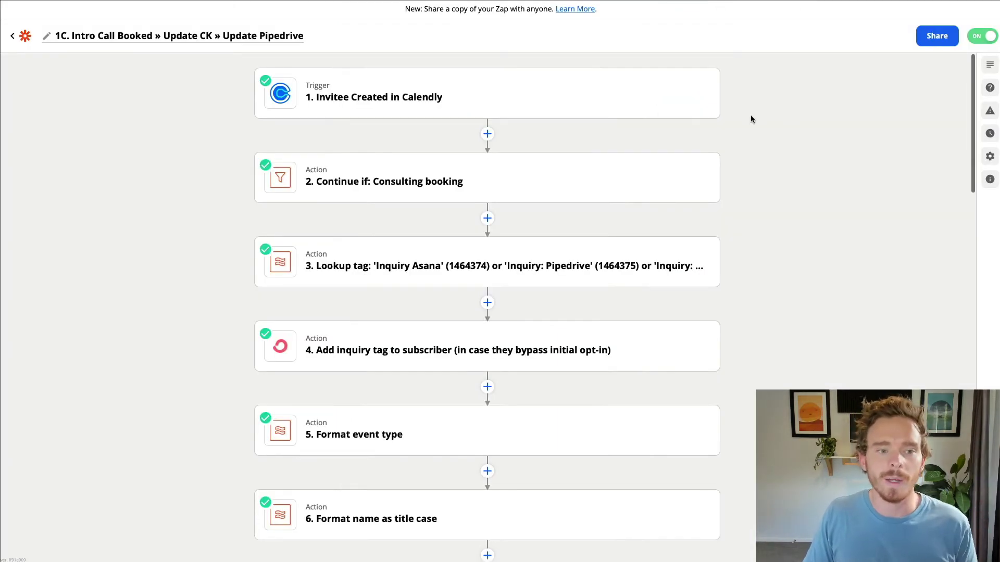
left_click(599, 95)
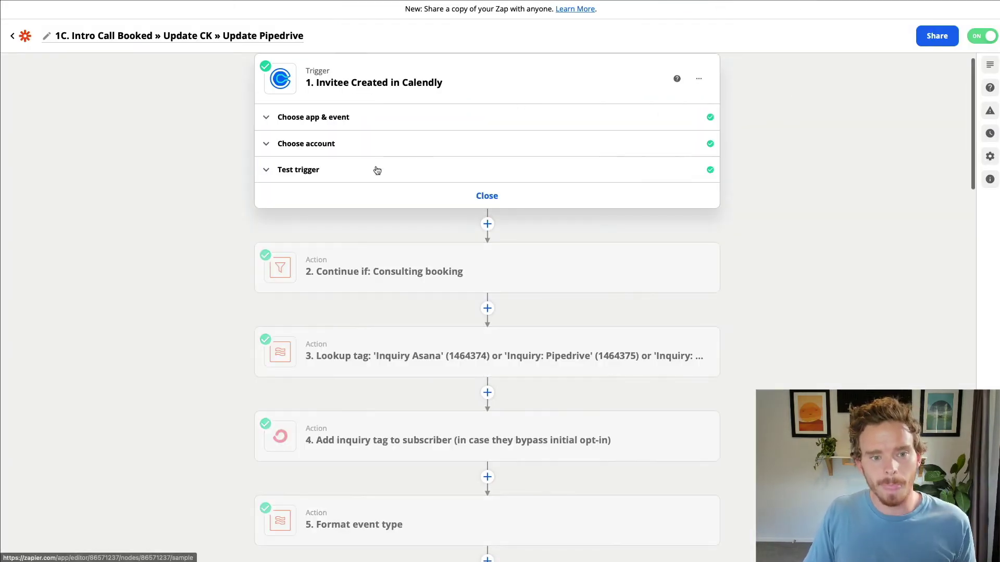
left_click(306, 144)
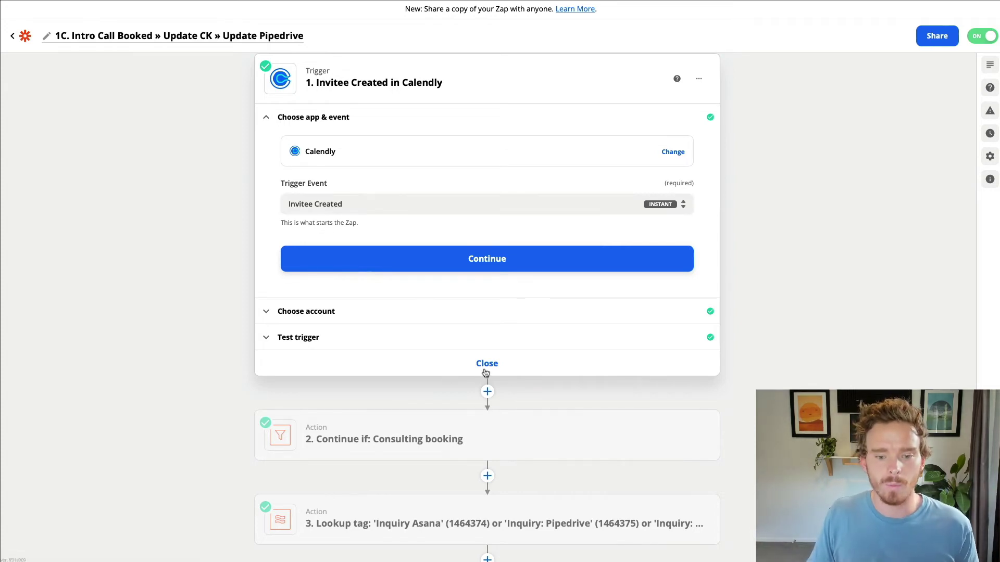
left_click(536, 364)
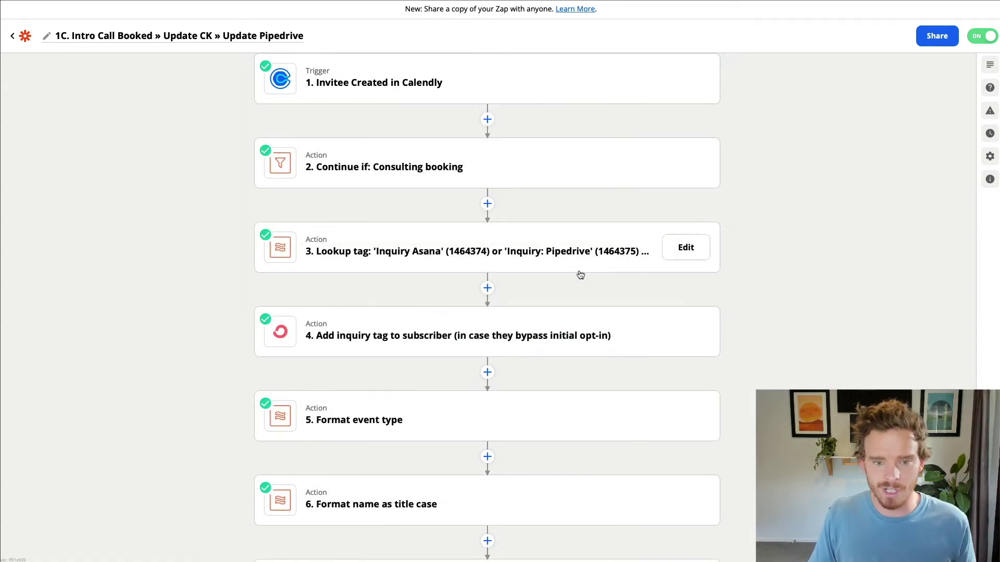
scroll(563, 359, "down", 12)
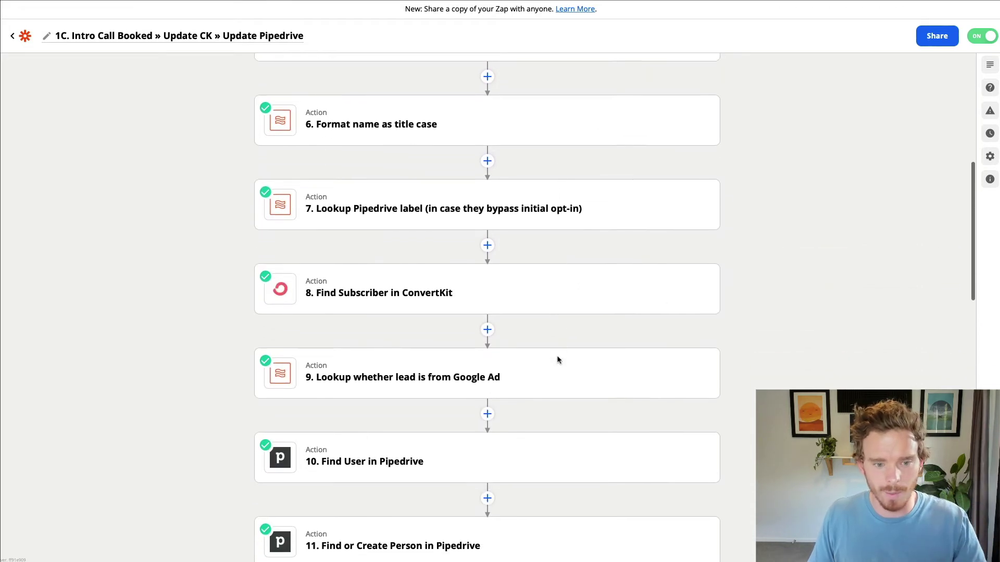
scroll(517, 367, "down", 2)
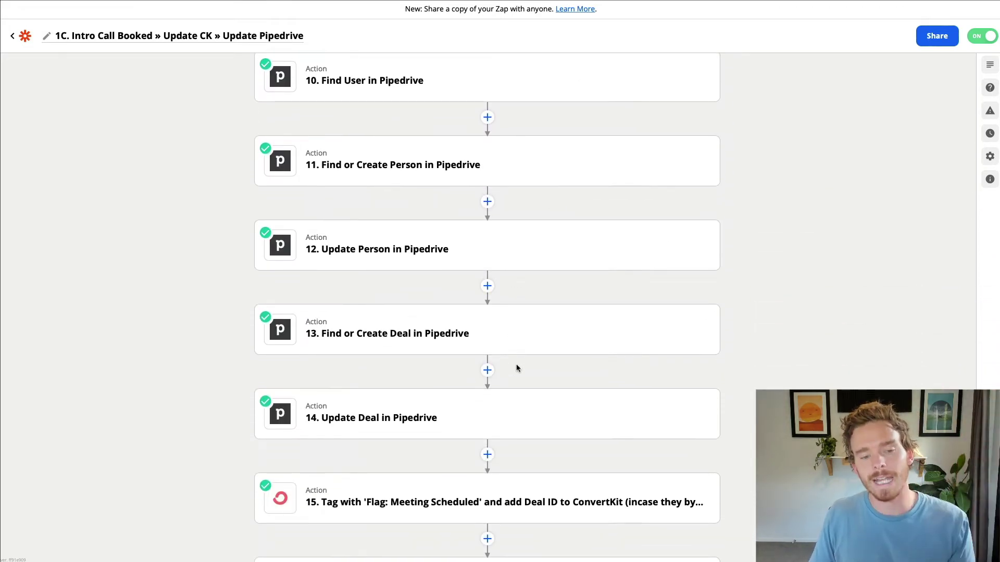
scroll(532, 374, "down", 2)
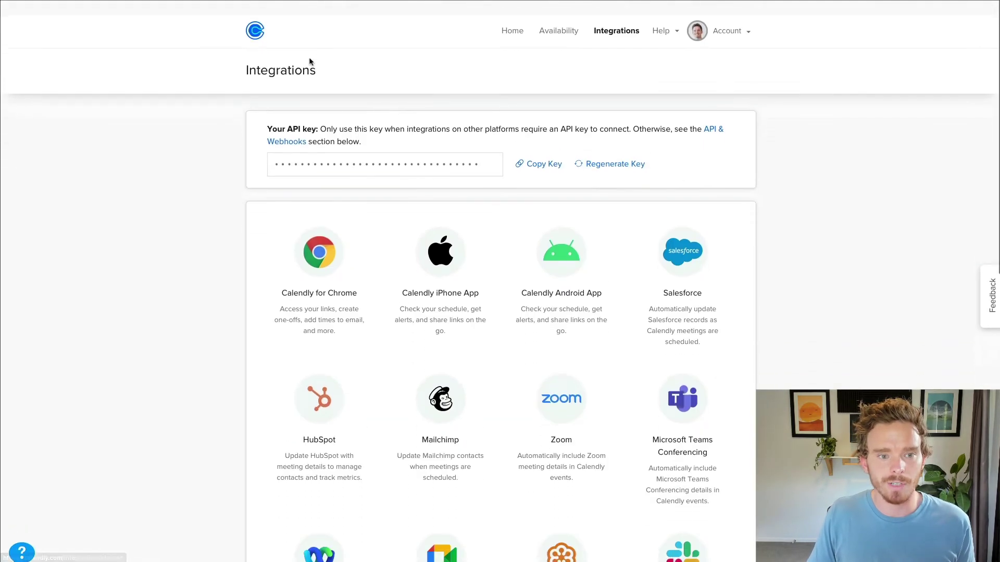
- Scroll down the Event Types list on the dashboard
scroll(308, 61, "down", 1)
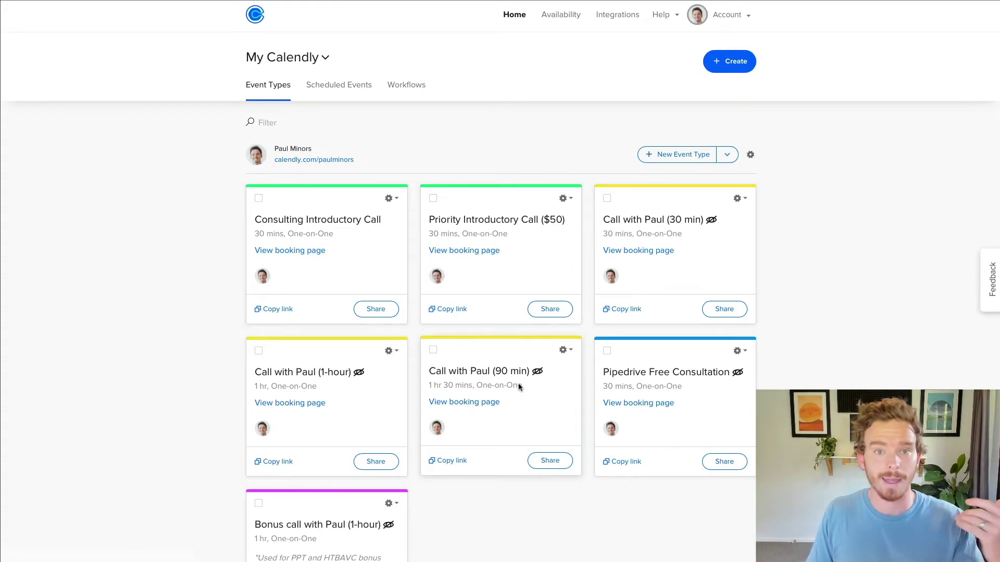
- Scroll the public booking page showing the welcome message and the two introductory calls
scroll(519, 386, "down", 1)
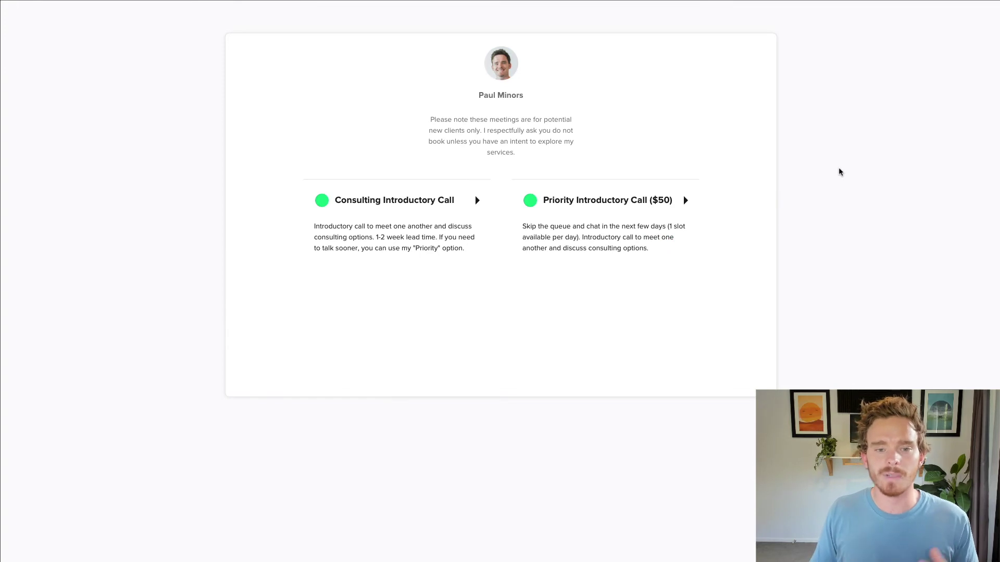
- Go from the booking page to the profile settings and locate the Welcome Message text
left_click_drag(516, 154, 430, 119)
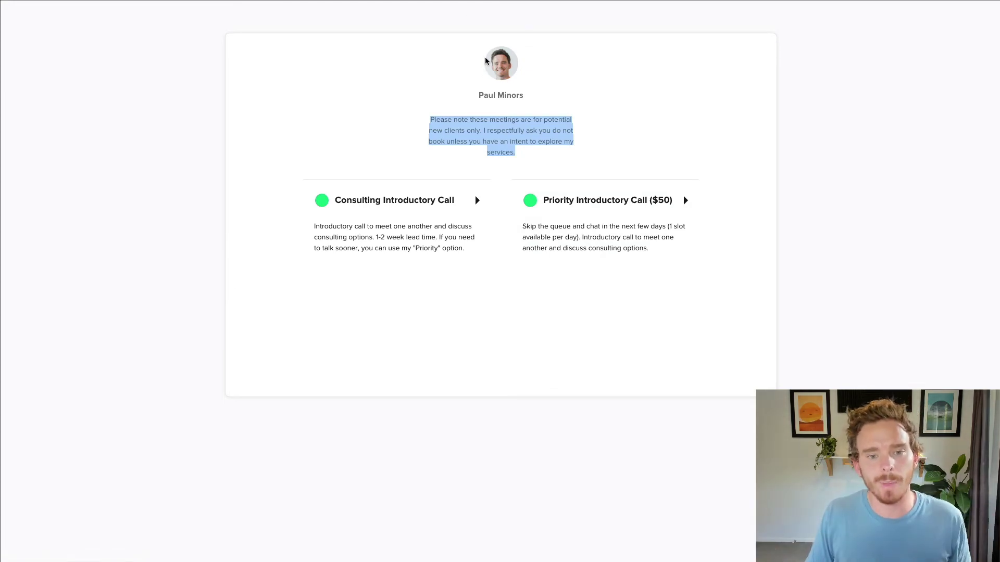
left_click(535, 81)
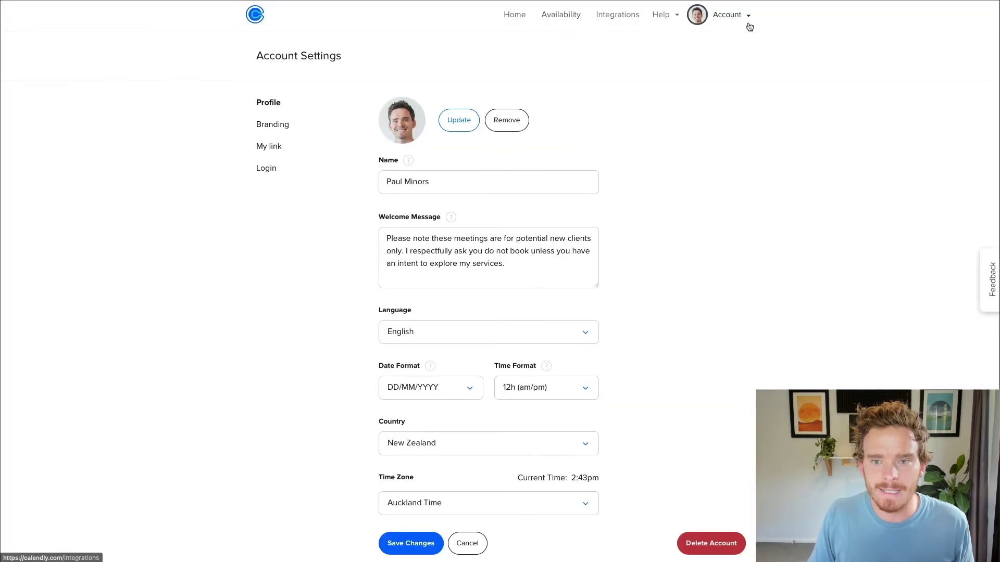
left_click(742, 16)
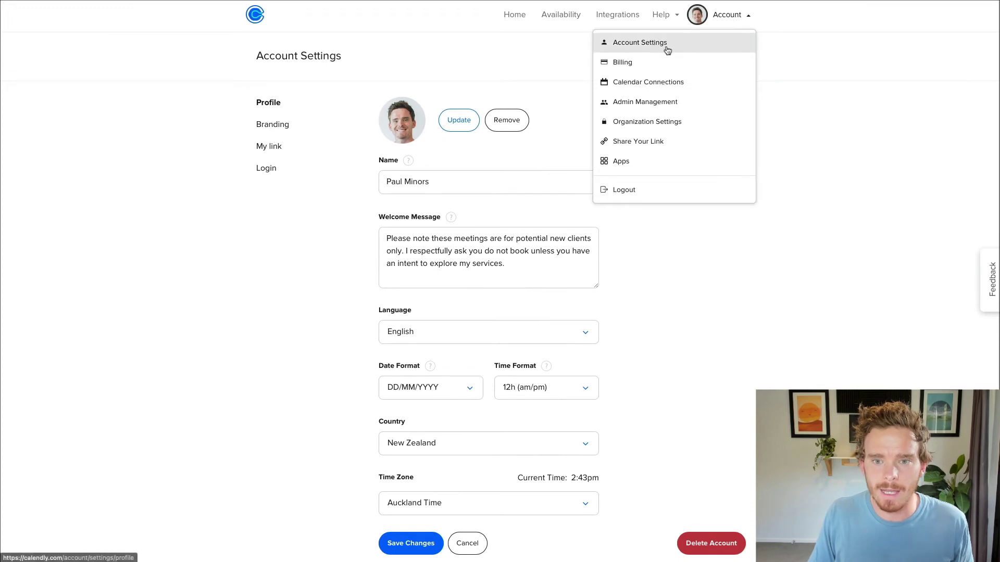
left_click(561, 86)
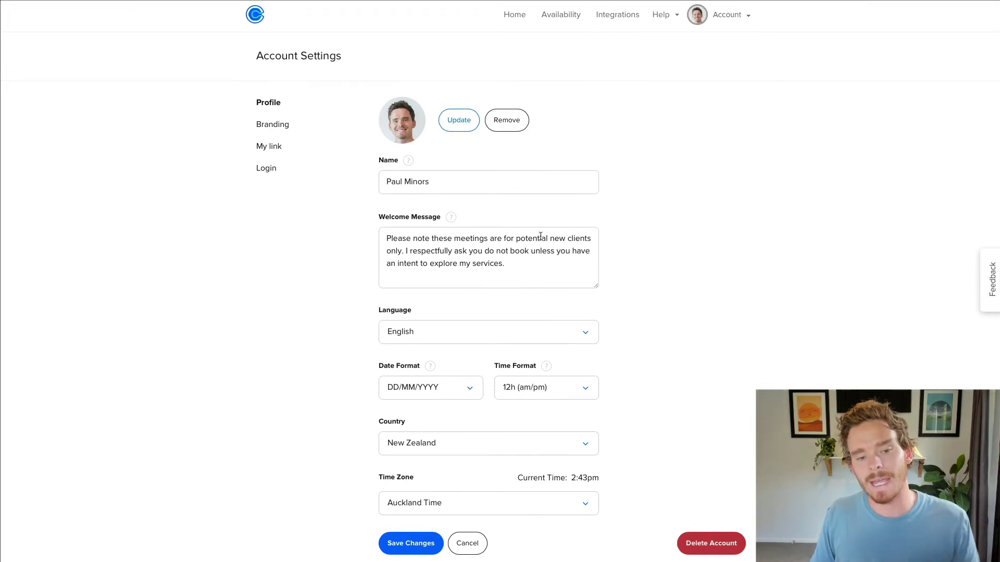
left_click_drag(535, 271, 379, 233)
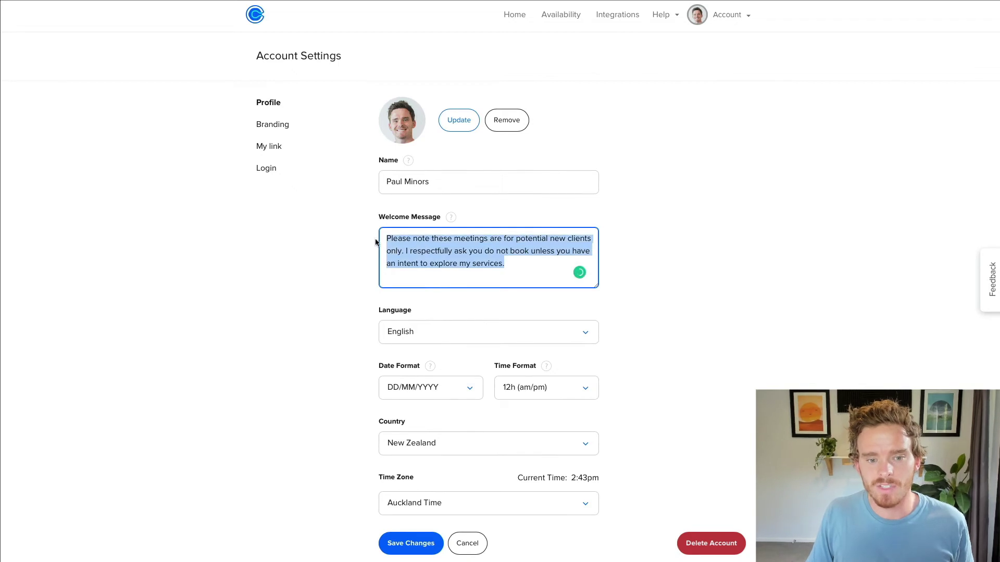
left_click(326, 243)
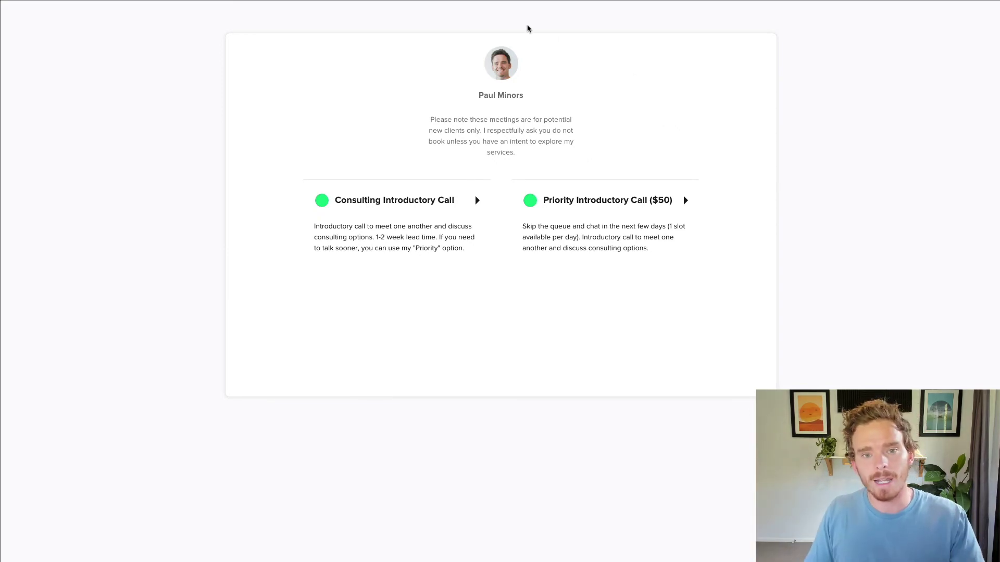
left_click(506, 2)
- Add a new line 'UPDATE: …UNAVAILABLE FROM X - Y DATE OVER THE HOLIDAYS' to the welcome message and save
left_click(523, 266)
key("Return")
key("Return")
type("UPDATE: I'm a")
key("BackSpace")
key("BackSpace")
key("BackSpace")
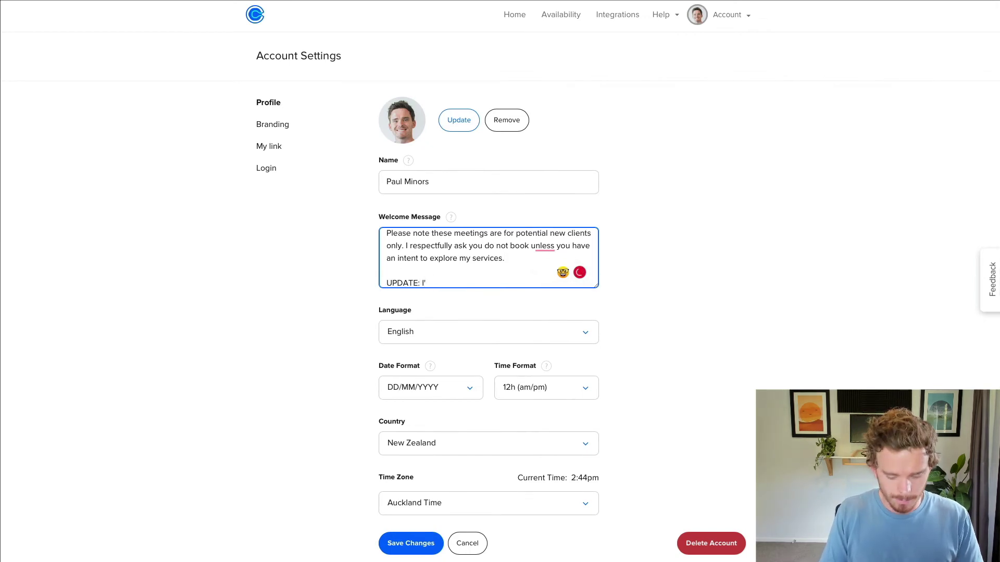
type("M UNAVAILABLE FROM ")
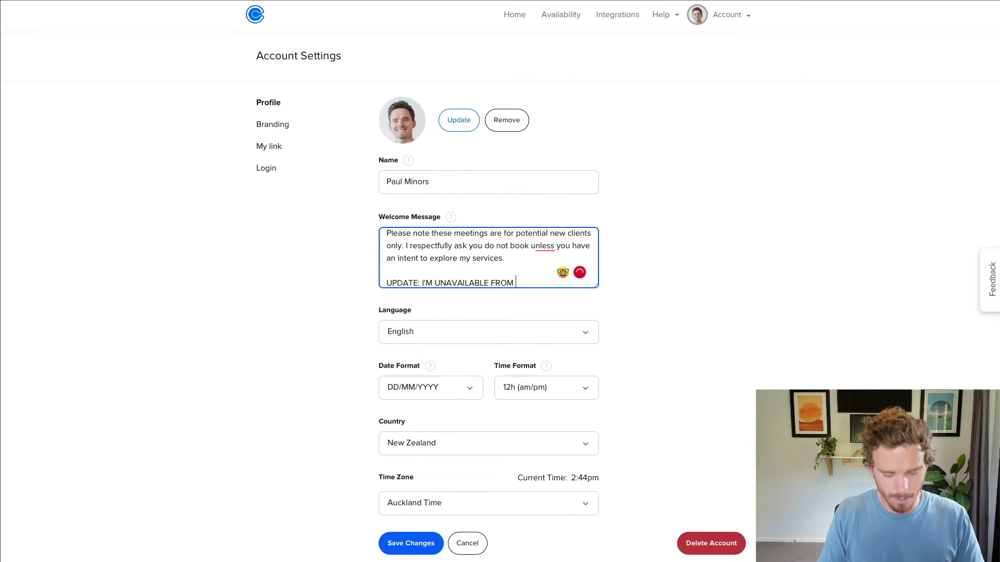
type("X - Y DATE OV")
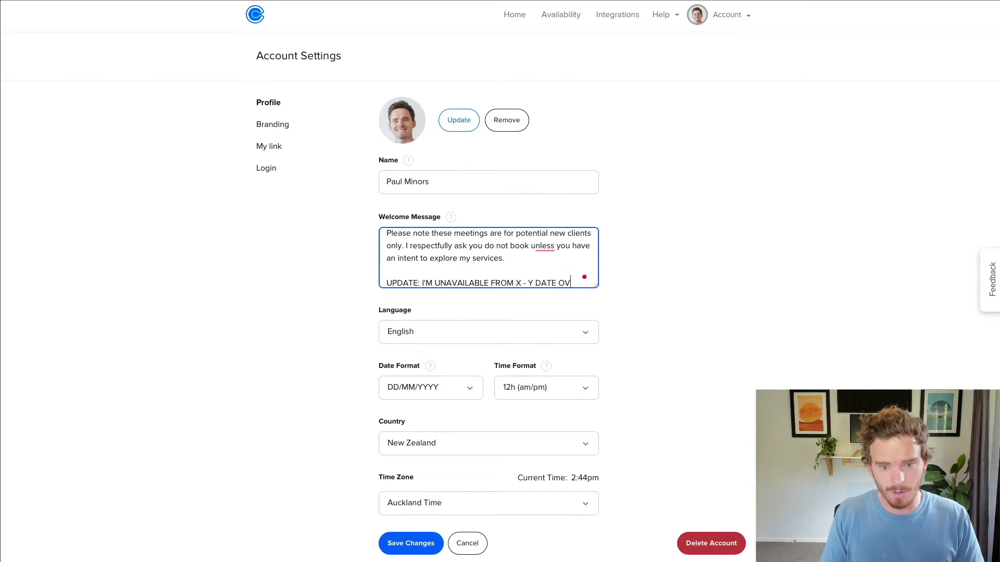
type("ER THE HOLIDAYS")
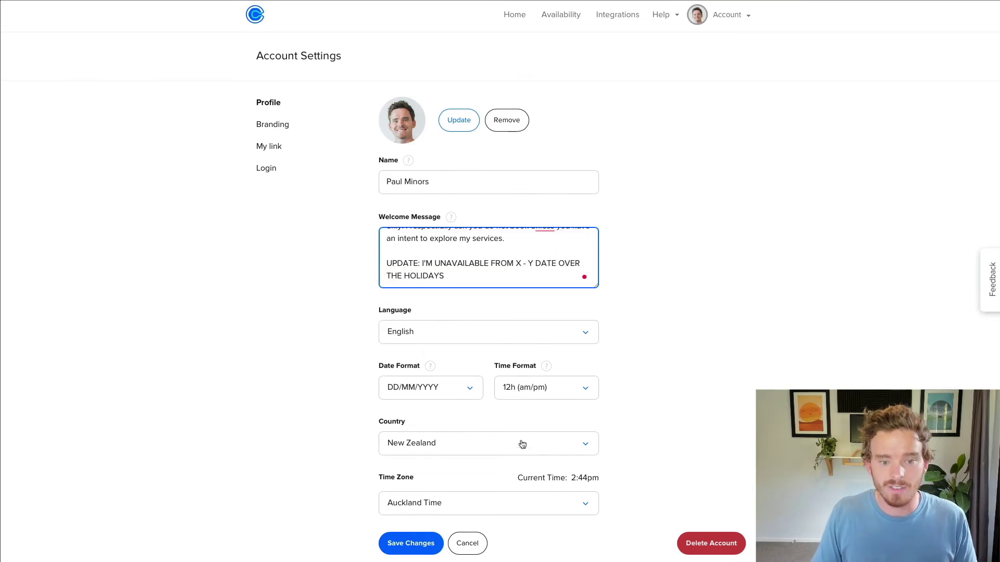
left_click(416, 543)
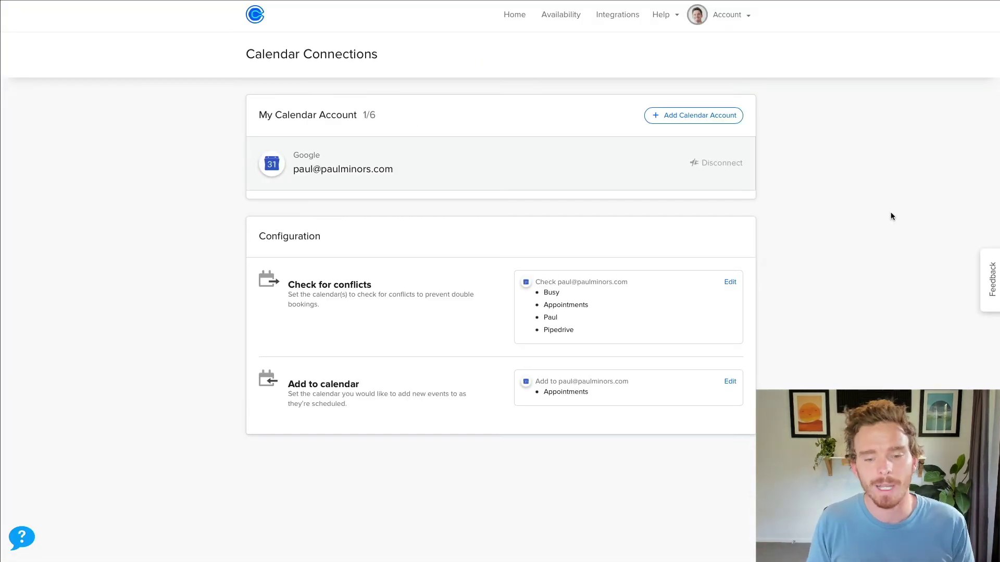
- Reopen Check for conflicts and update it with the same four calendars checked
left_click(729, 282)
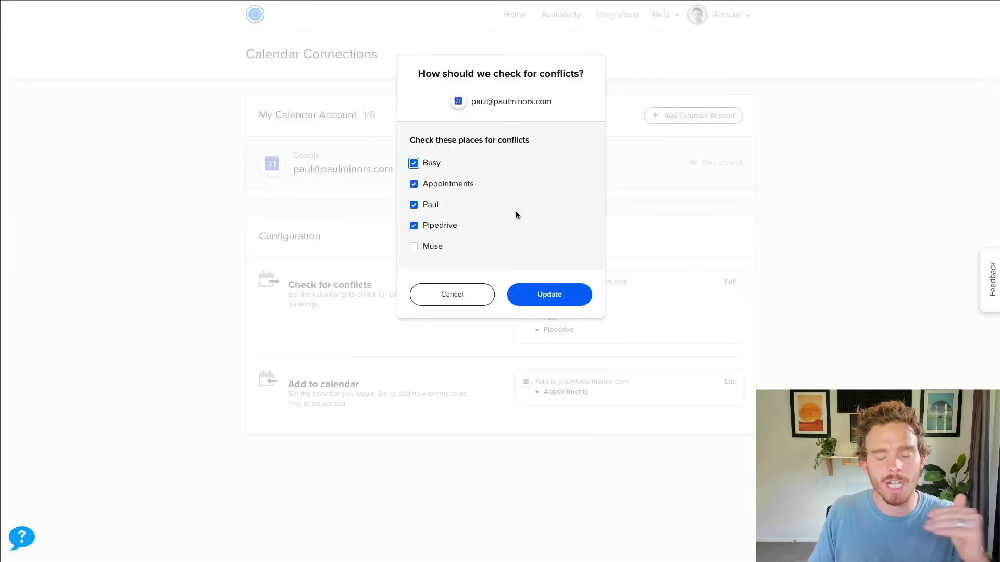
left_click(474, 292)
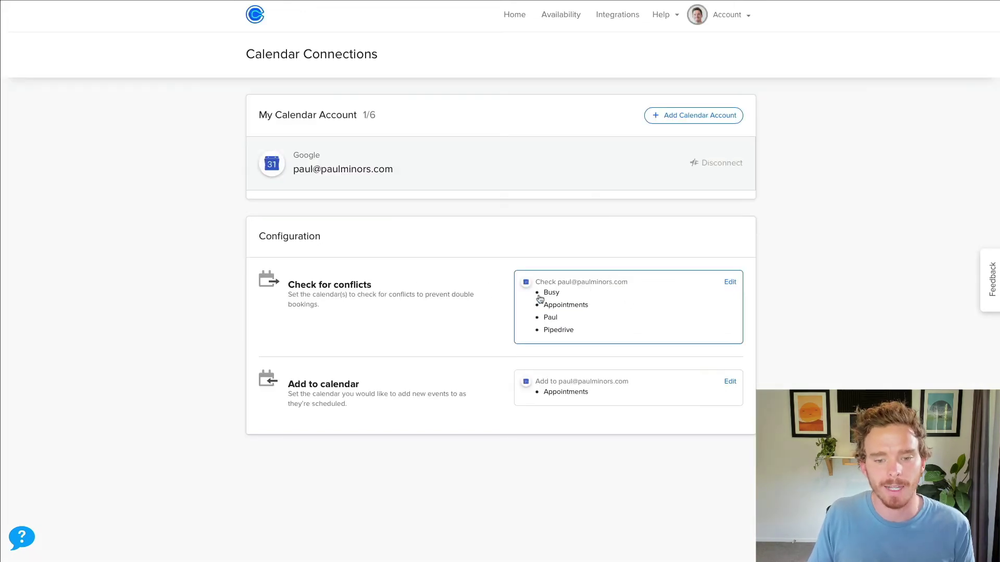
left_click(728, 283)
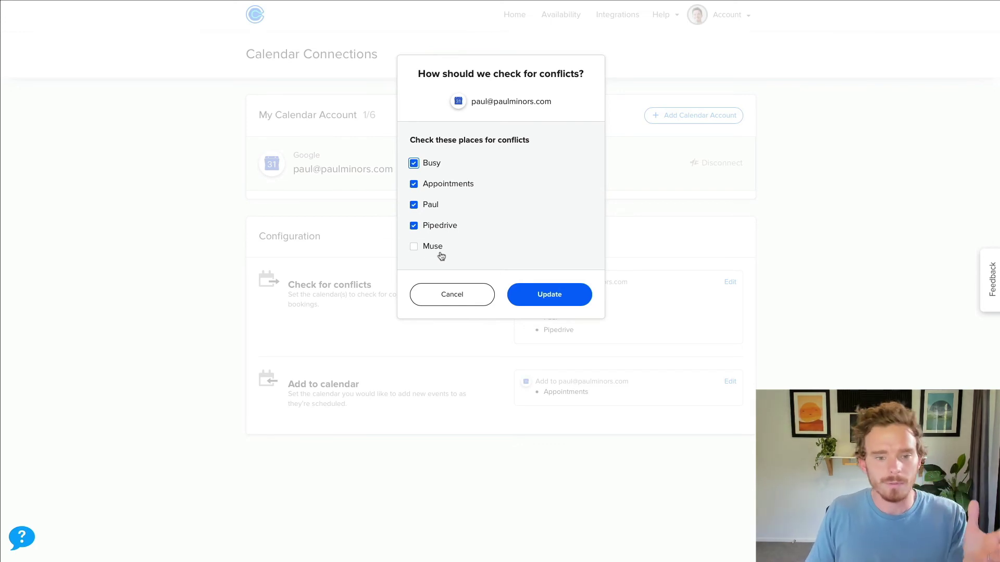
left_click(533, 300)
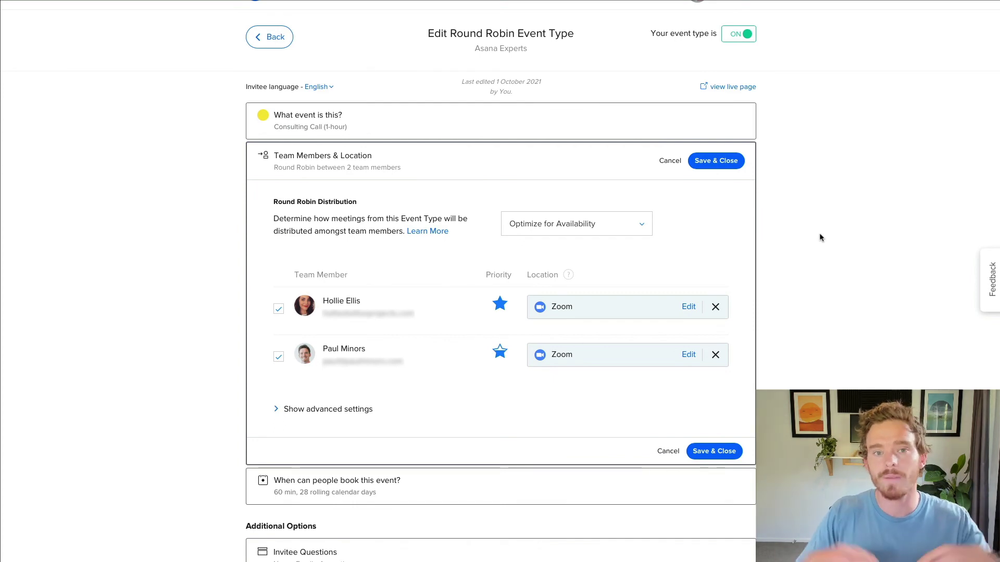
left_click(484, 127)
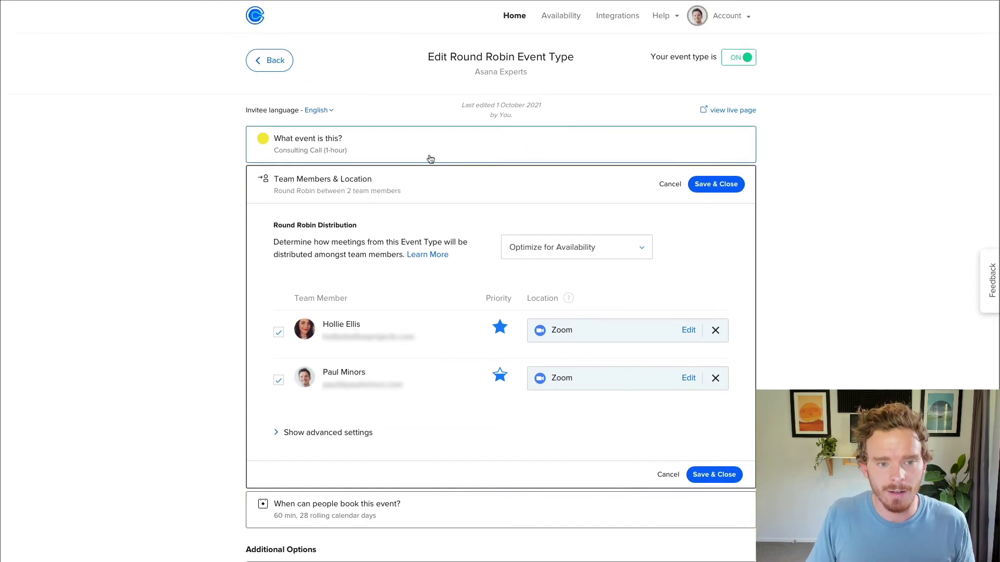
scroll(368, 208, "down", 4)
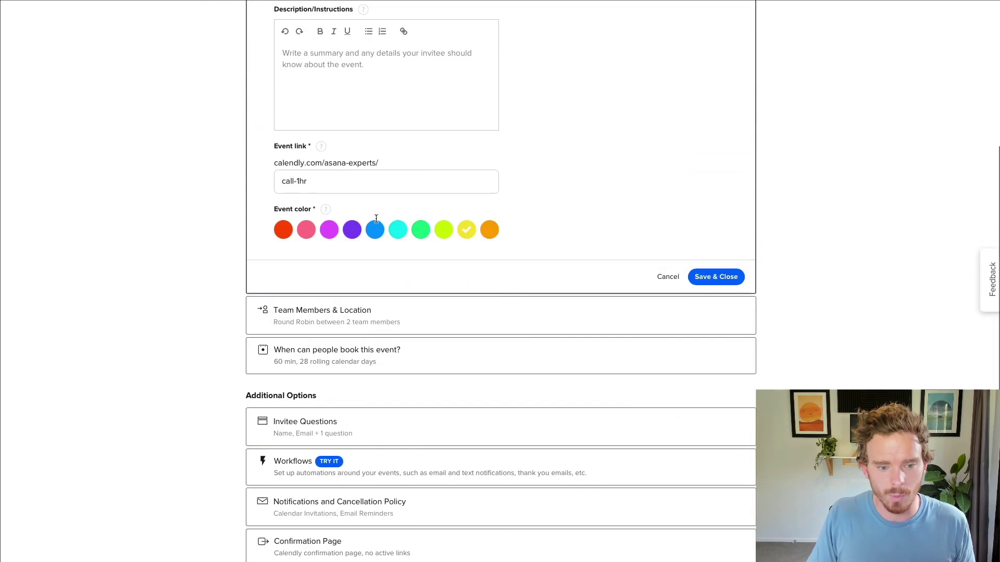
left_click(406, 313)
scroll(354, 219, "up", 3)
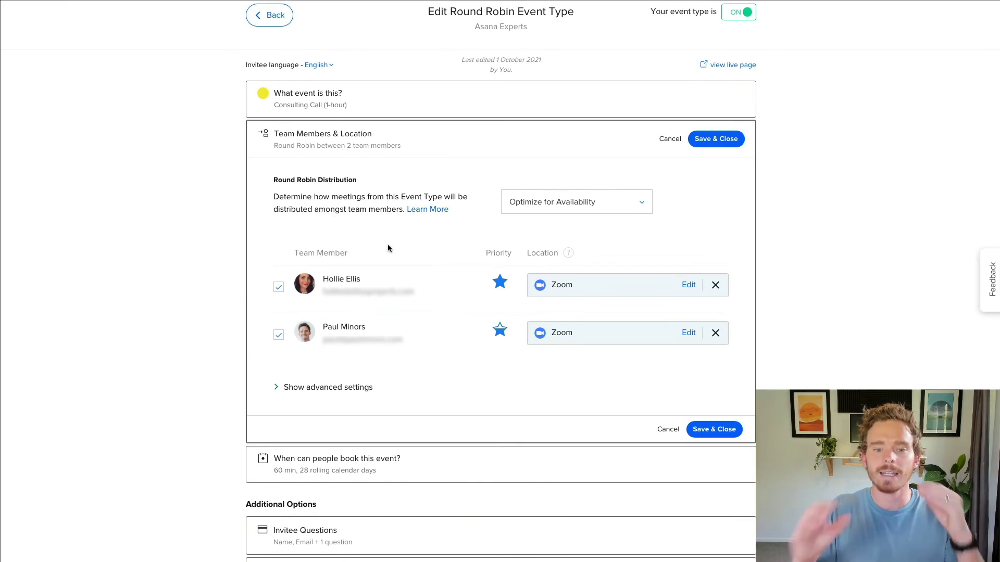
left_click(631, 214)
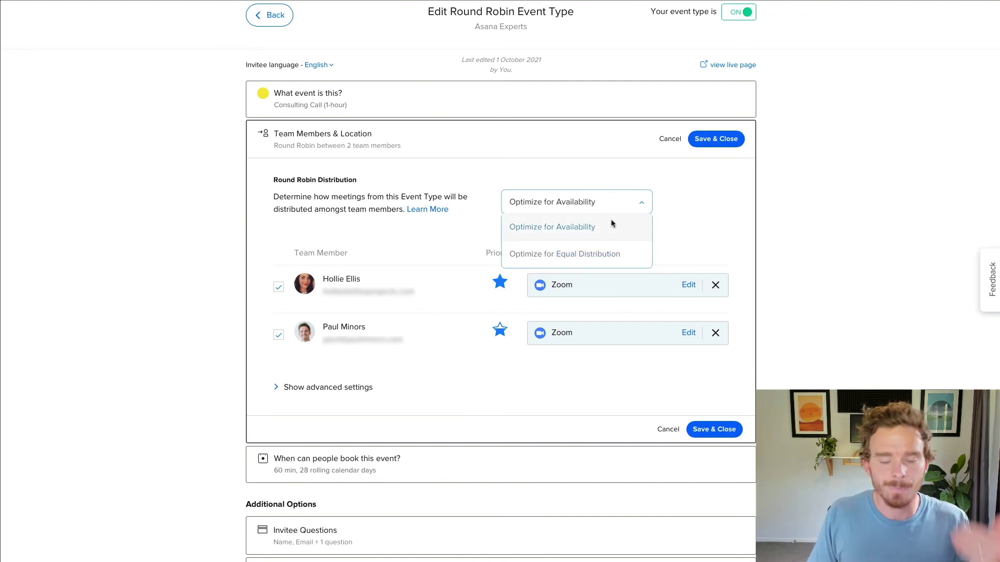
left_click(712, 214)
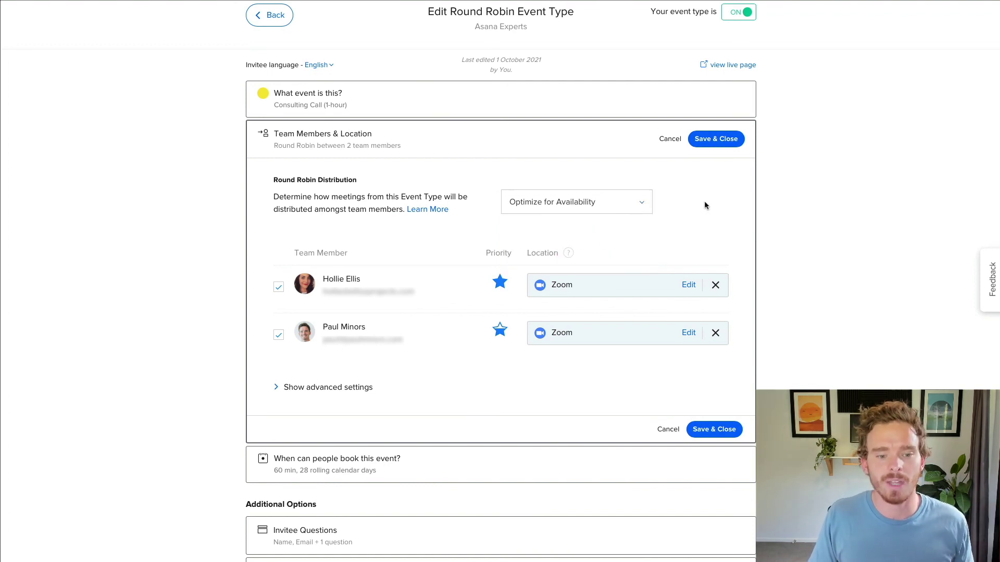